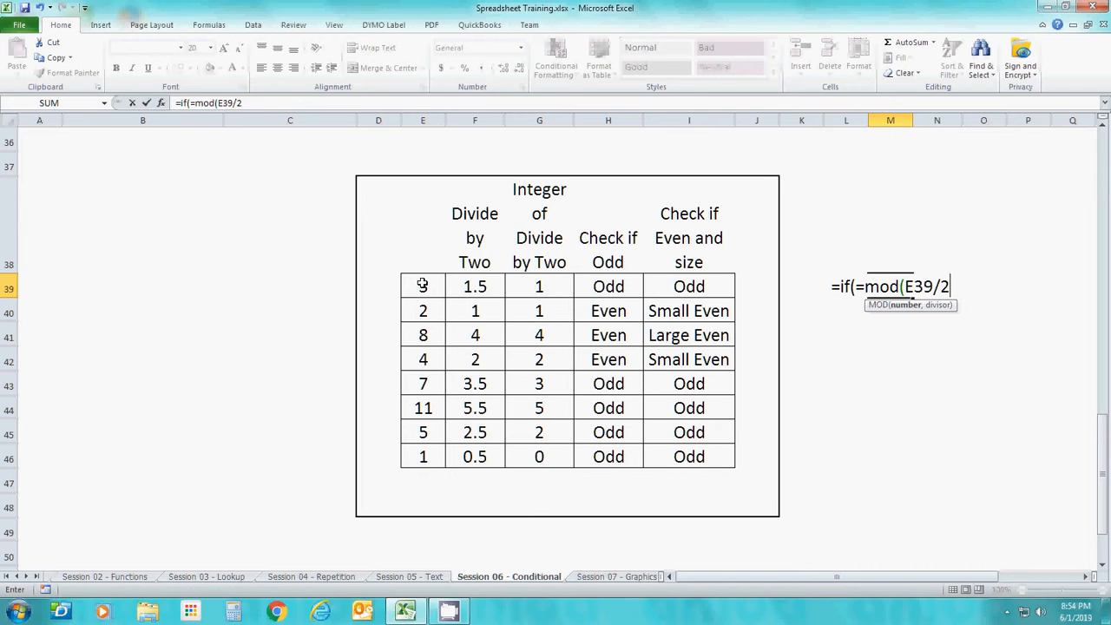
# Step: Finish the IF condition in M39 as mod(E39/2)=0, without the stray equals sign before mod
pyautogui.write(')')
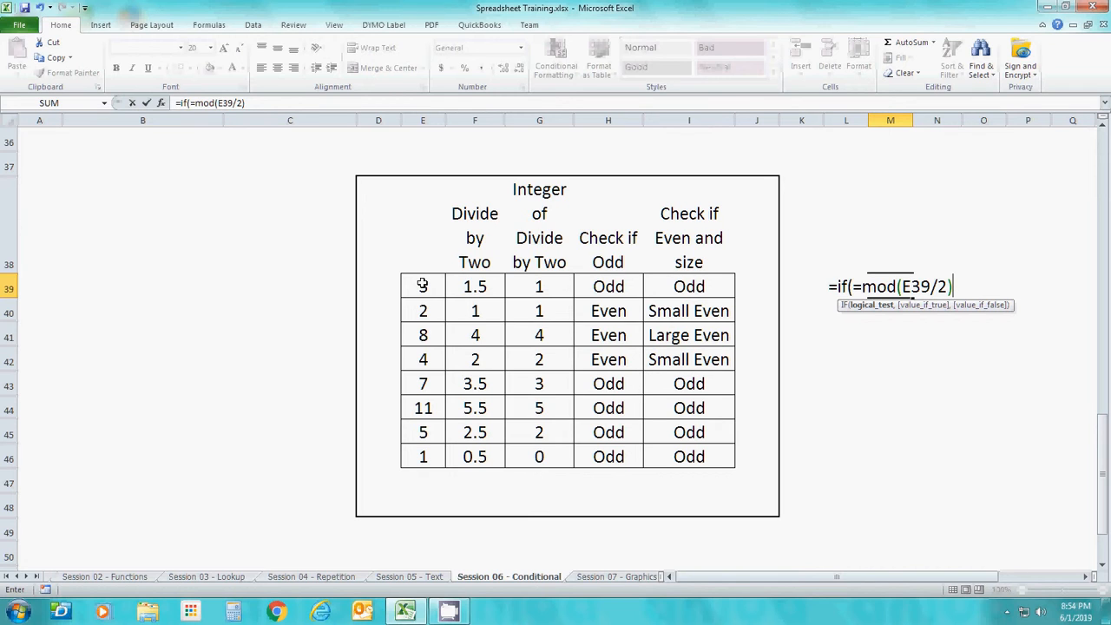
pyautogui.write('=')
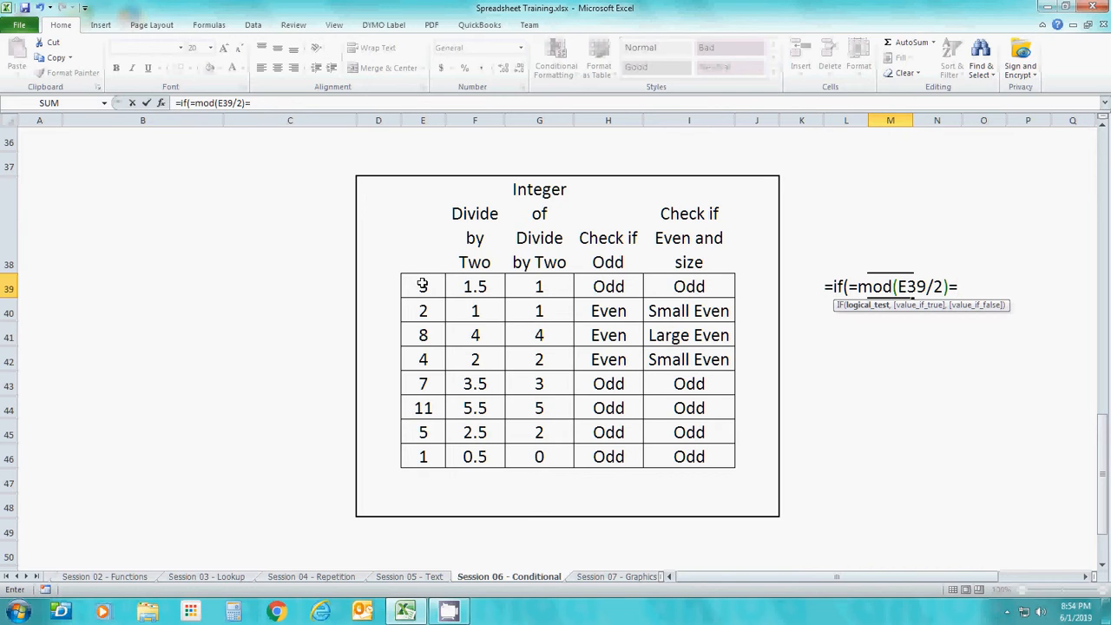
pyautogui.write('0')
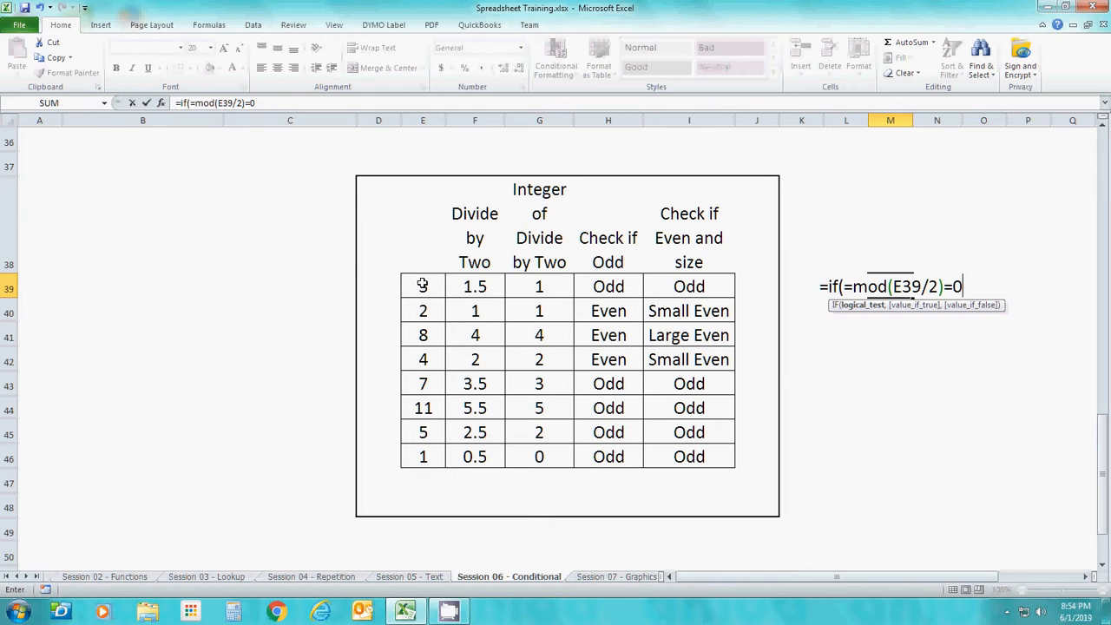
pyautogui.press('Return')
pyautogui.press('Return')
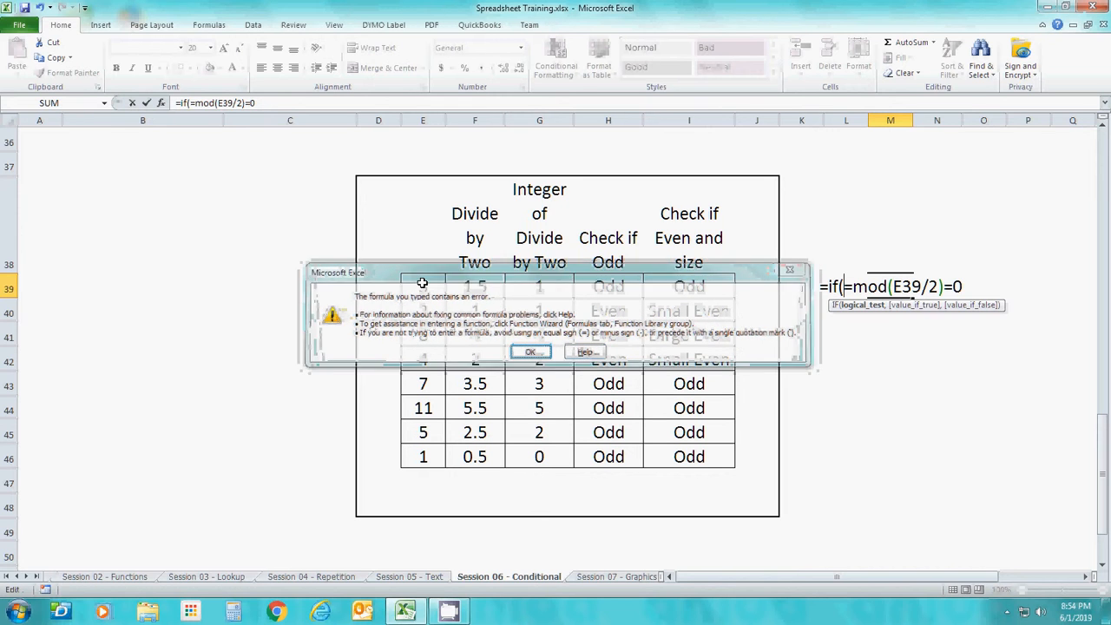
pyautogui.press('Delete')
# Step: Add "Even" as the true result and "Odd" as the false result of M39's IF formula, close it and try to enter it
pyautogui.press('Right')
pyautogui.press('Right')
pyautogui.press('Right')
pyautogui.press('Right')
pyautogui.press('Right')
pyautogui.press('Right')
pyautogui.press('Right')
pyautogui.press('Right')
pyautogui.press('Right')
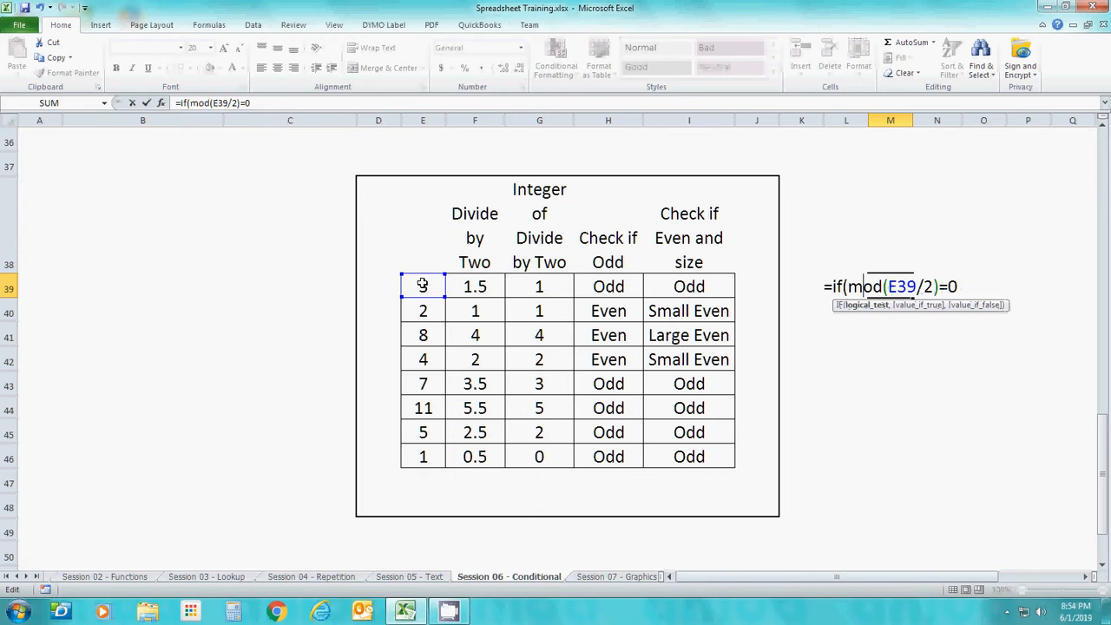
pyautogui.press('Right')
pyautogui.press('Right')
pyautogui.press('Right')
pyautogui.write(',"Even')
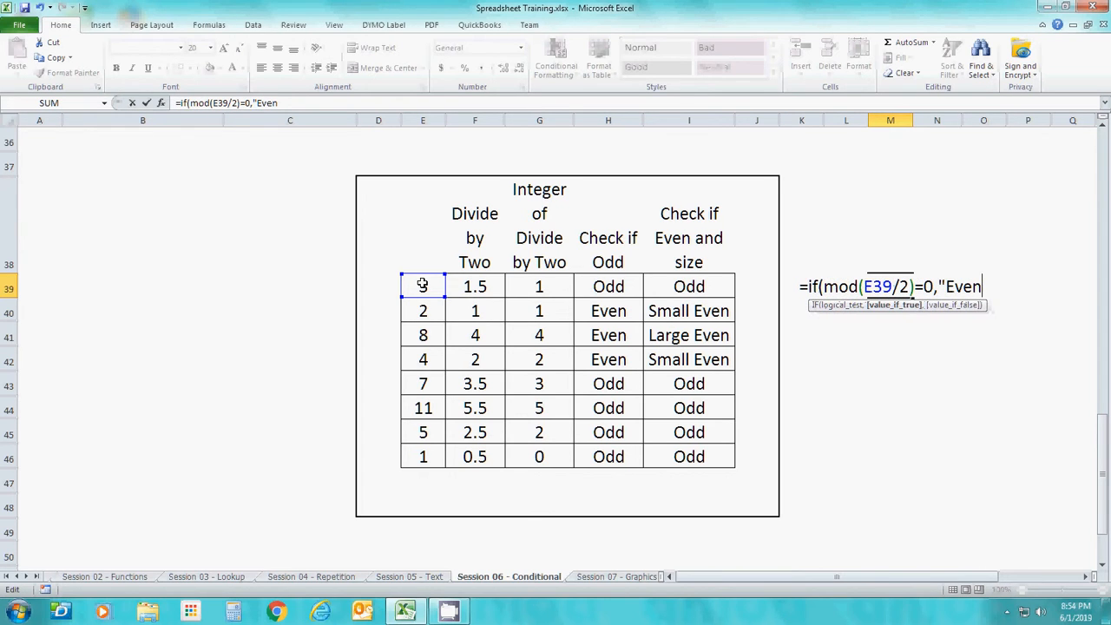
pyautogui.write('","SM')
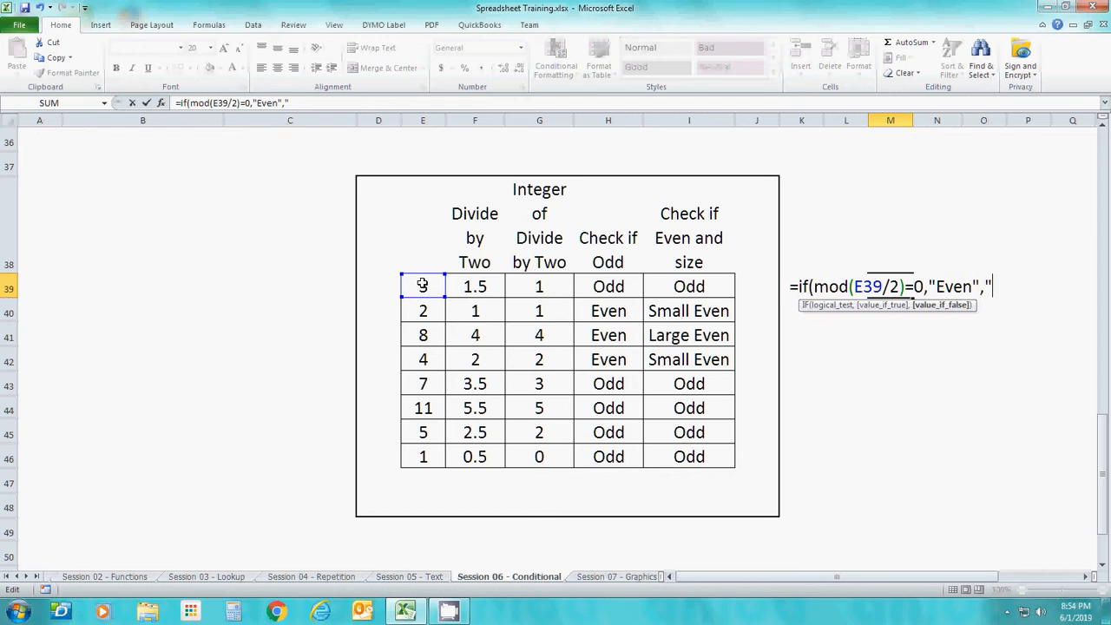
pyautogui.press('BackSpace')
pyautogui.press('BackSpace')
pyautogui.write('Off')
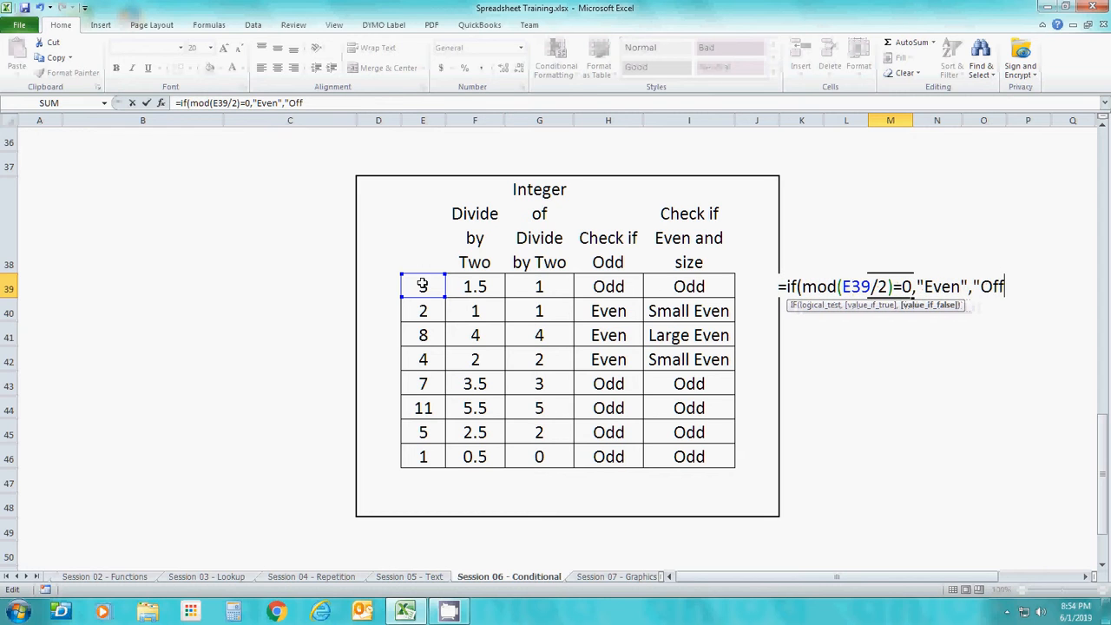
pyautogui.press('BackSpace')
pyautogui.press('BackSpace')
pyautogui.write('dd")')
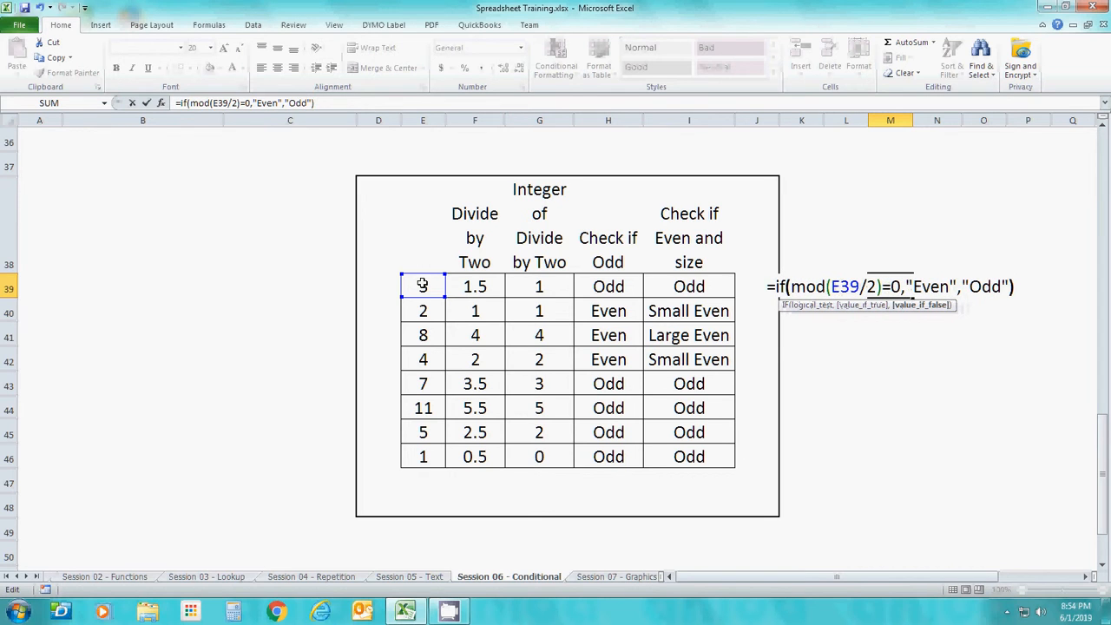
pyautogui.press('Return')
pyautogui.press('Return')
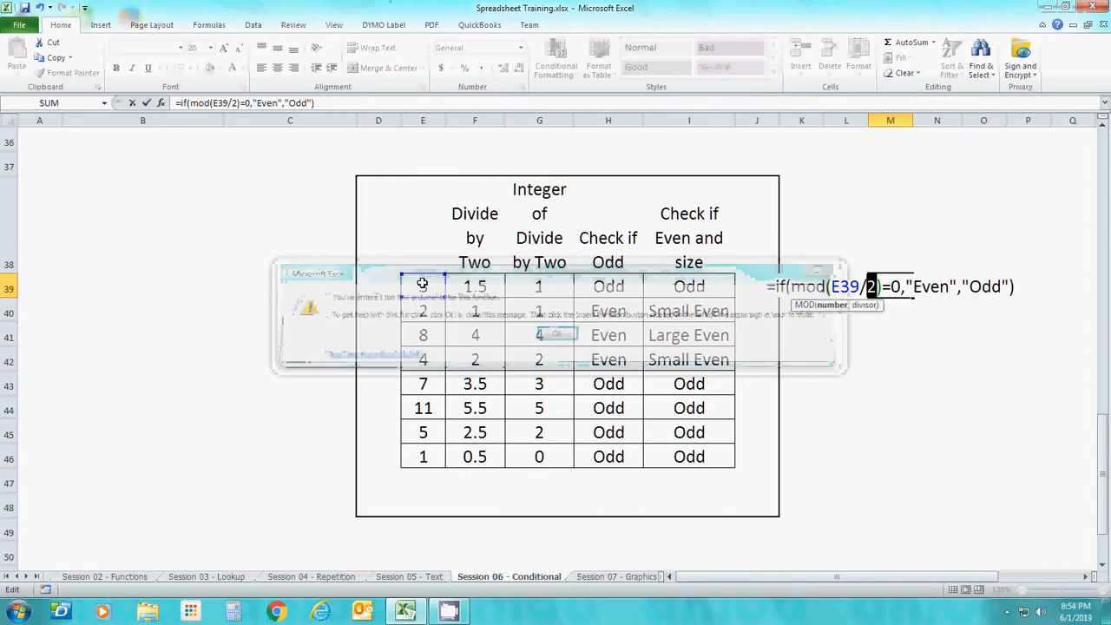
# Step: Replace the slash between E39 and 2 in M39's MOD function with a comma and enter the formula
pyautogui.press('Right')
pyautogui.press('Right')
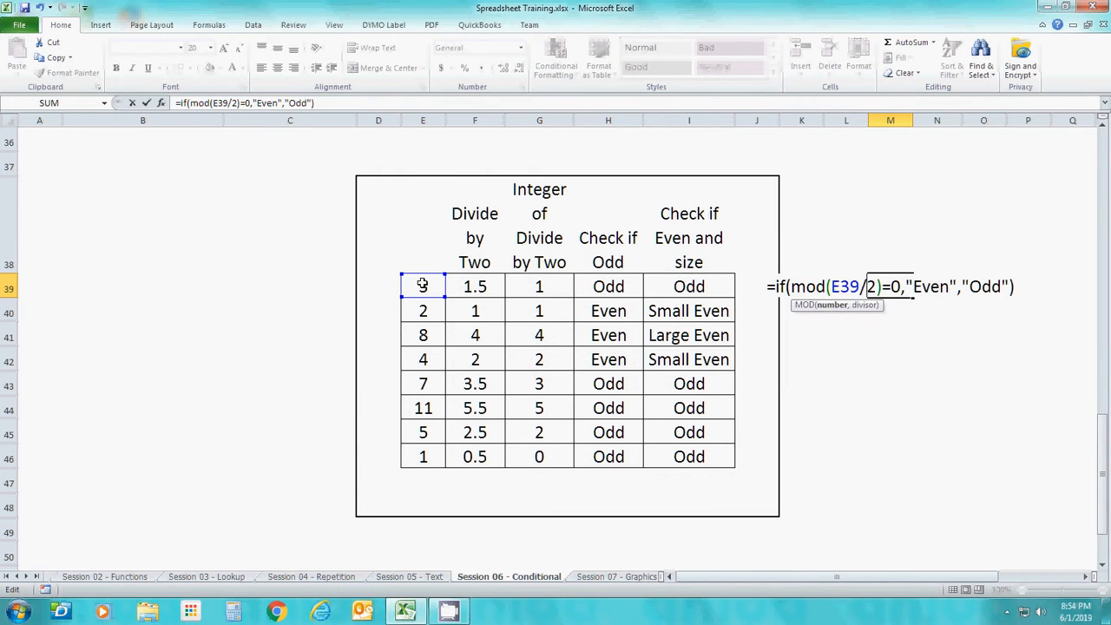
pyautogui.press('Left')
pyautogui.press('Left')
pyautogui.press('Left')
pyautogui.press('Left')
pyautogui.press('Left')
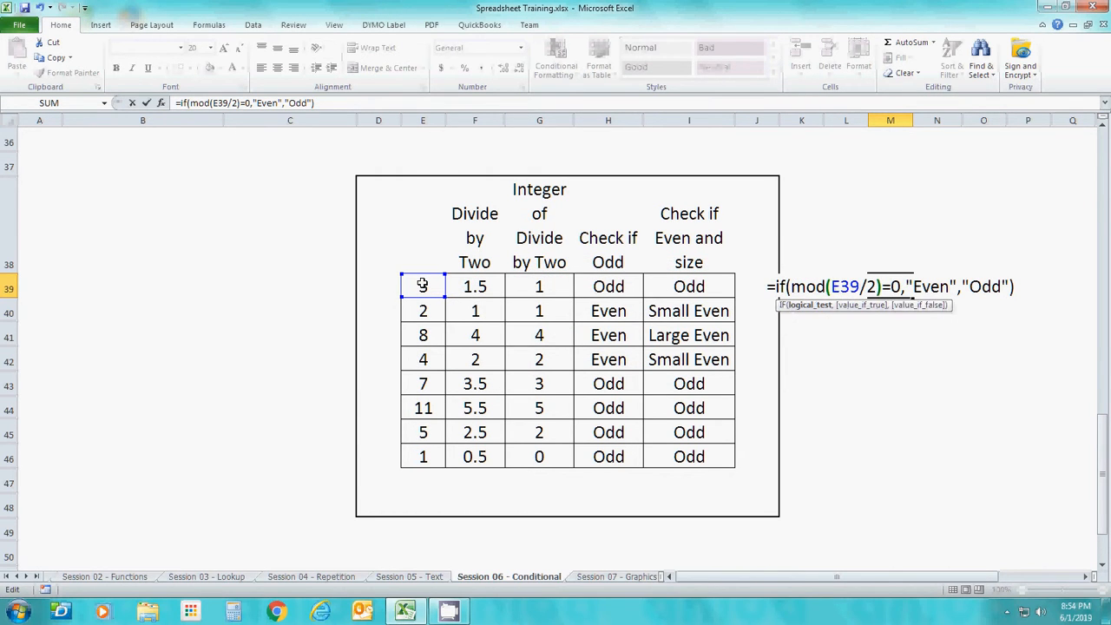
pyautogui.press('Right')
pyautogui.press('Right')
pyautogui.press('Right')
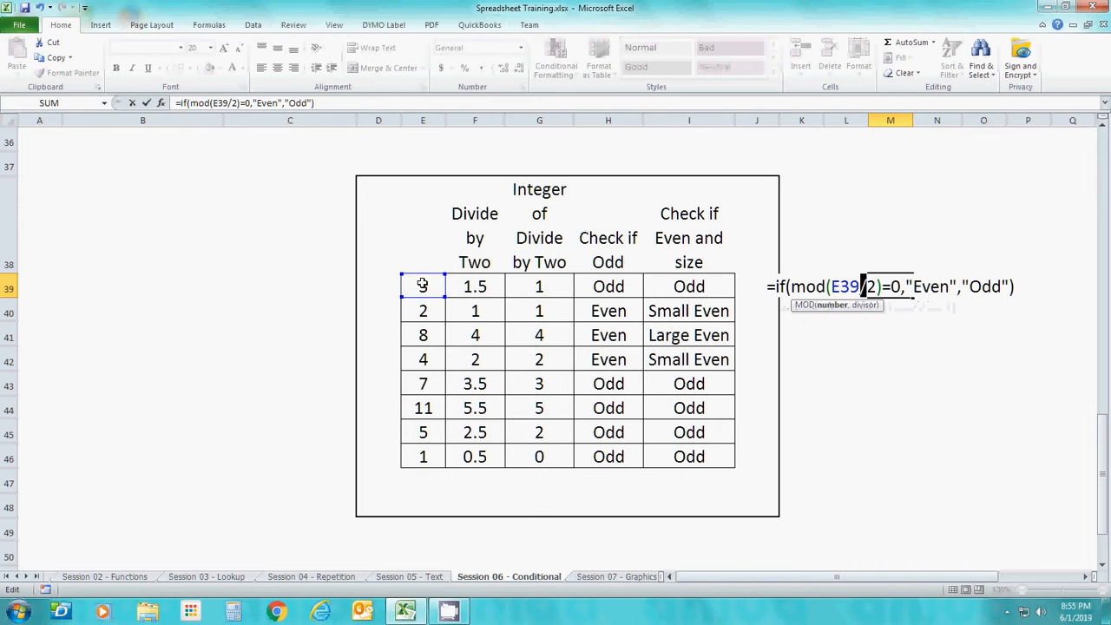
pyautogui.press('BackSpace')
pyautogui.write(',')
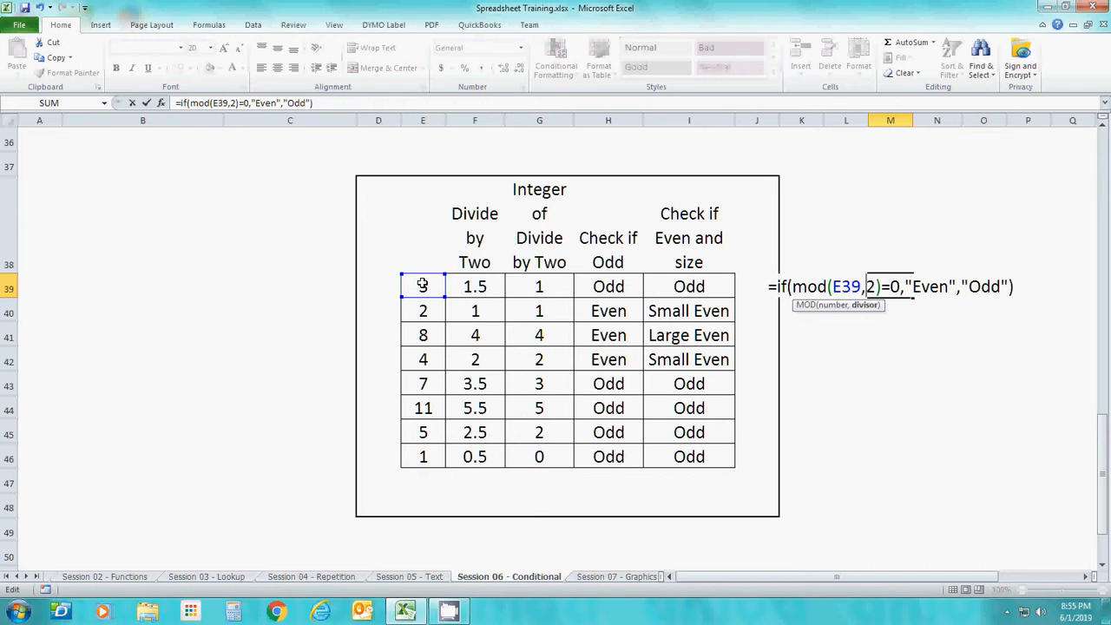
pyautogui.press('Return')
pyautogui.press('Up')
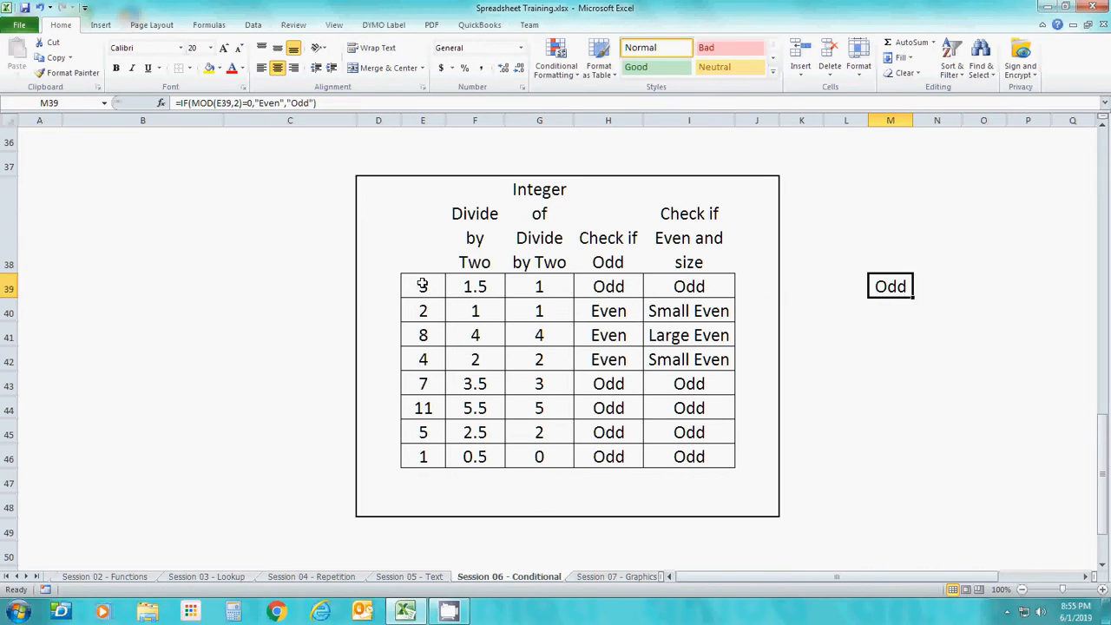
# Step: Fill the even/odd formula from M39 down through M46
pyautogui.hotkey('shift', 'Down')
pyautogui.hotkey('shift', 'Down')
pyautogui.hotkey('shift', 'Down')
pyautogui.hotkey('shift', 'Down')
pyautogui.hotkey('shift', 'Down')
pyautogui.hotkey('shift', 'Down')
pyautogui.hotkey('shift', 'Down')
pyautogui.hotkey('shift', 'Down')
pyautogui.hotkey('shift', 'Up')
pyautogui.hotkey('shift', 'Up')
pyautogui.hotkey('shift', 'Down')
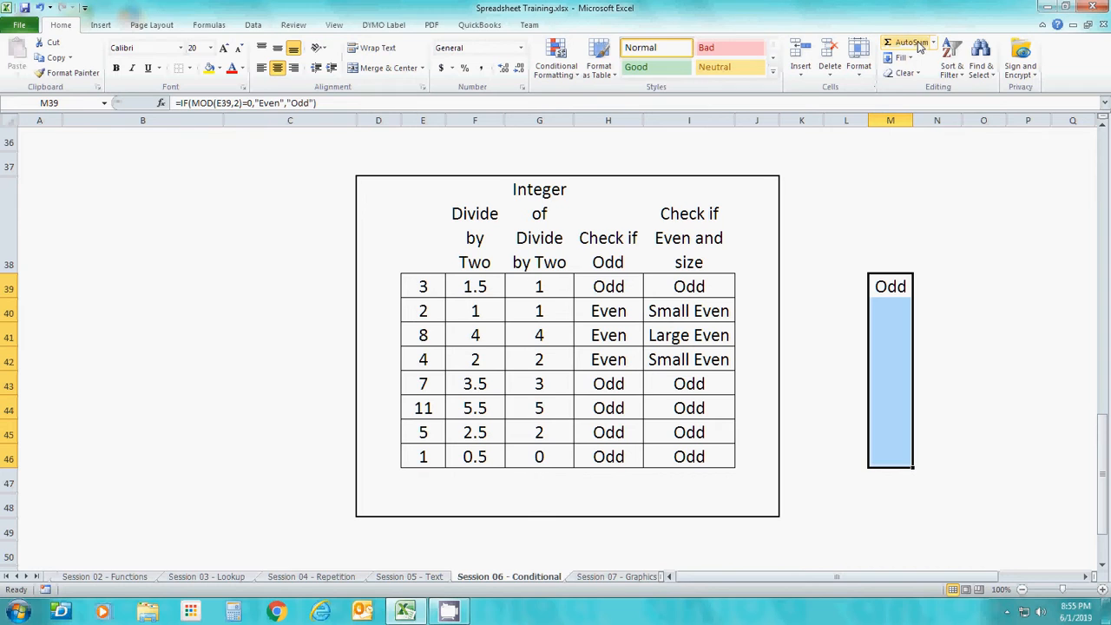
pyautogui.click(900, 58)
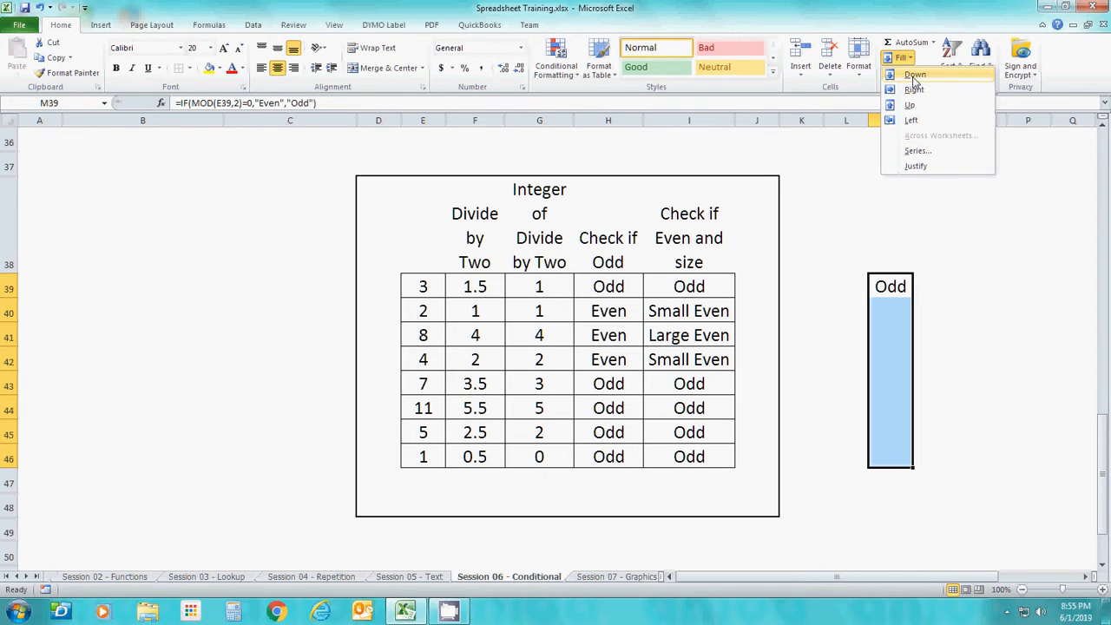
pyautogui.click(912, 80)
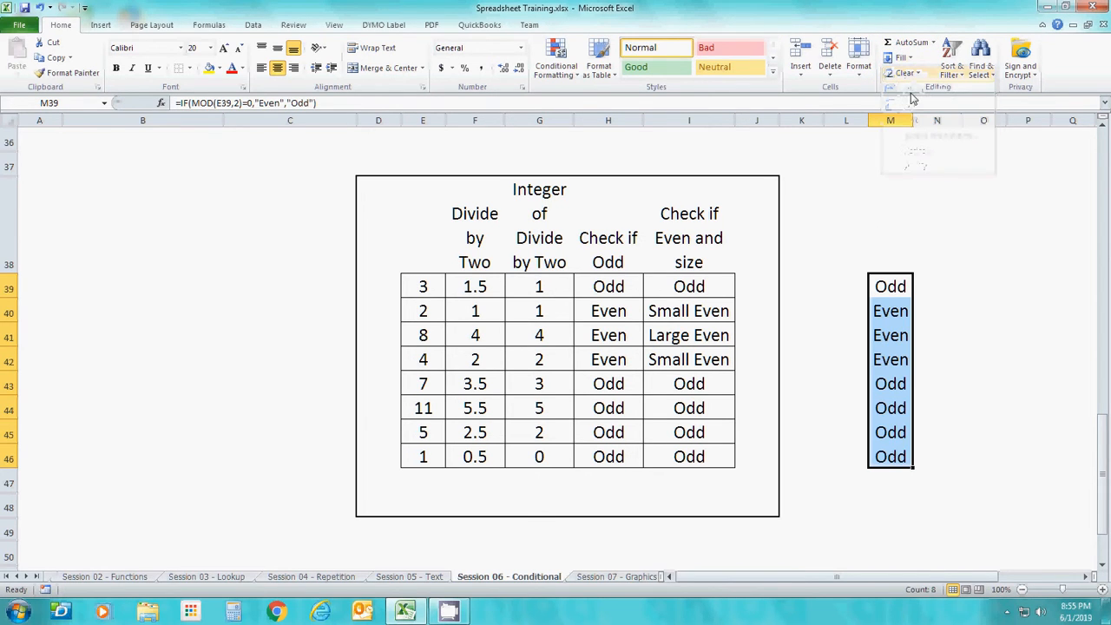
# Step: Compare the MOD-based formulas in column M with the INT-based formulas in the Check if Odd column
pyautogui.click(881, 287)
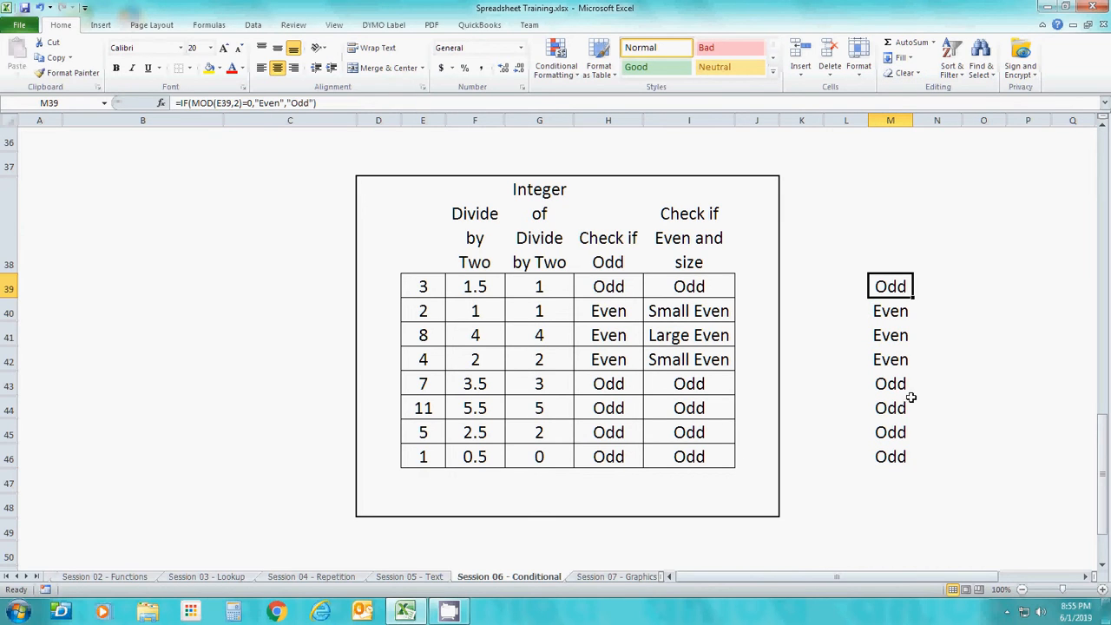
pyautogui.click(882, 300)
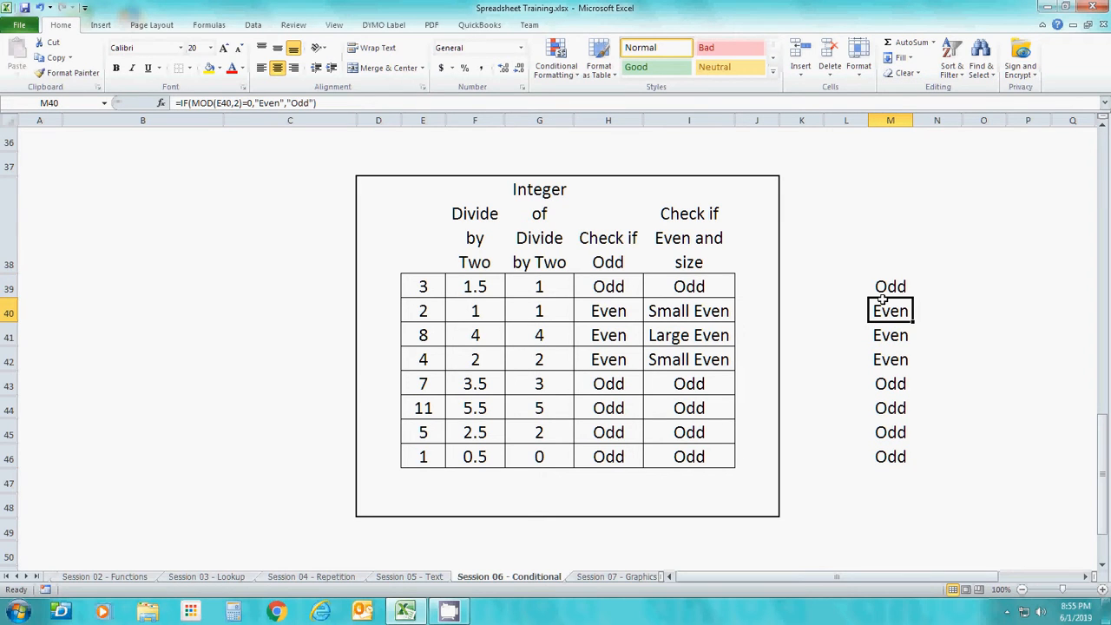
pyautogui.press('Up')
pyautogui.press('Left')
pyautogui.press('Left')
pyautogui.press('Left')
pyautogui.press('Left')
pyautogui.press('Left')
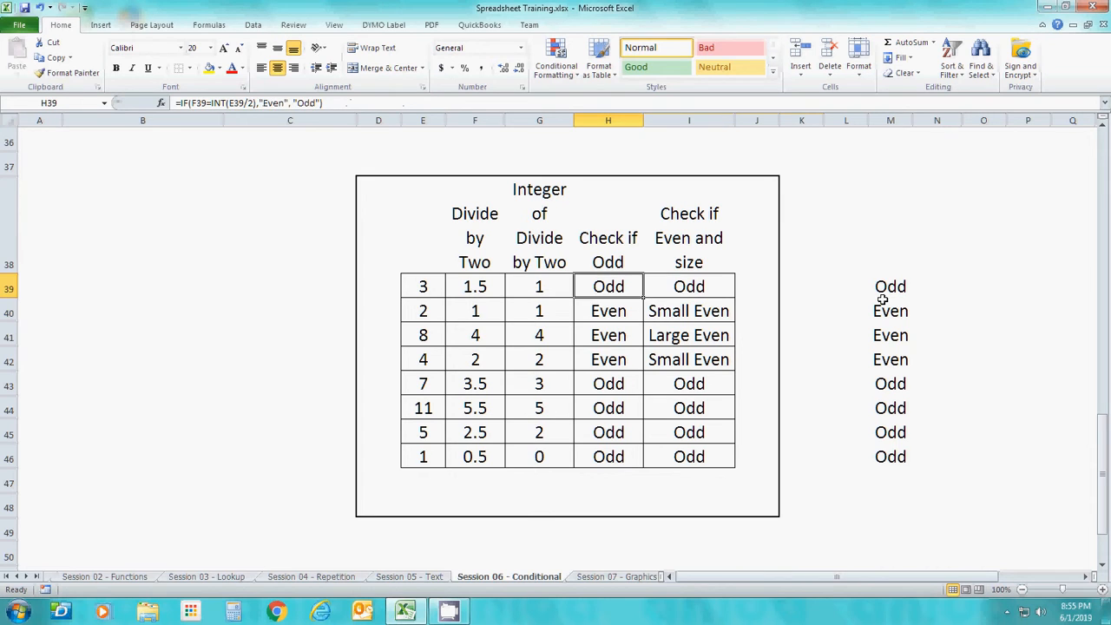
pyautogui.press('Down')
pyautogui.press('Down')
pyautogui.press('Down')
pyautogui.press('Down')
pyautogui.press('Down')
pyautogui.press('Down')
pyautogui.press('Up')
pyautogui.press('Up')
pyautogui.press('Up')
pyautogui.press('Up')
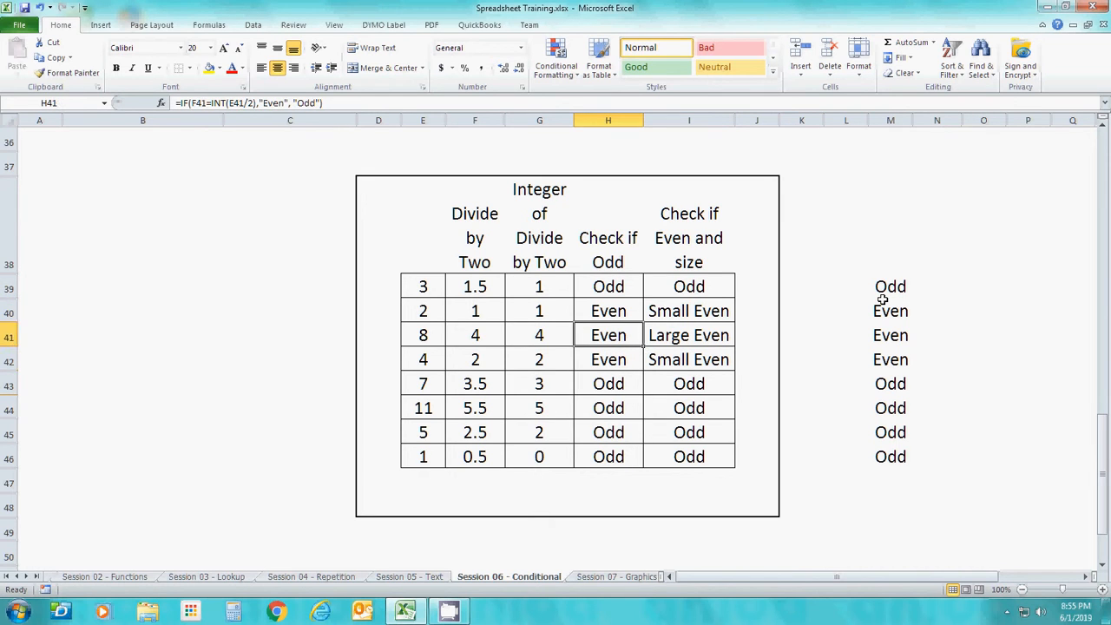
pyautogui.press('Up')
pyautogui.press('Up')
pyautogui.press('Left')
pyautogui.press('Down')
pyautogui.press('Up')
pyautogui.press('Right')
pyautogui.press('Right')
pyautogui.press('Right')
pyautogui.press('Right')
pyautogui.press('Right')
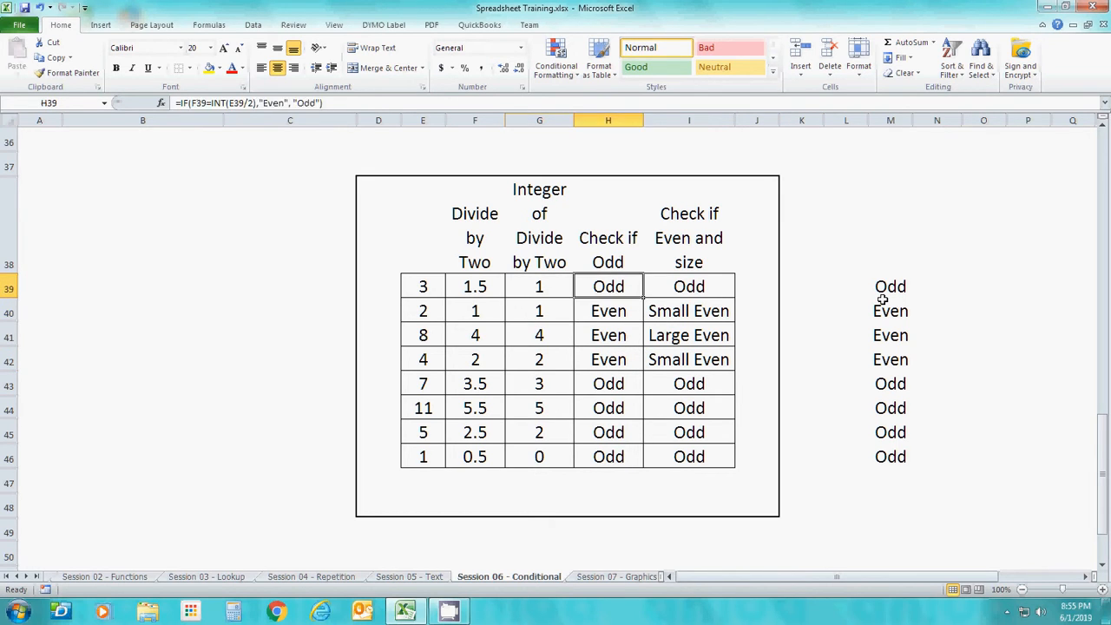
pyautogui.press('Right')
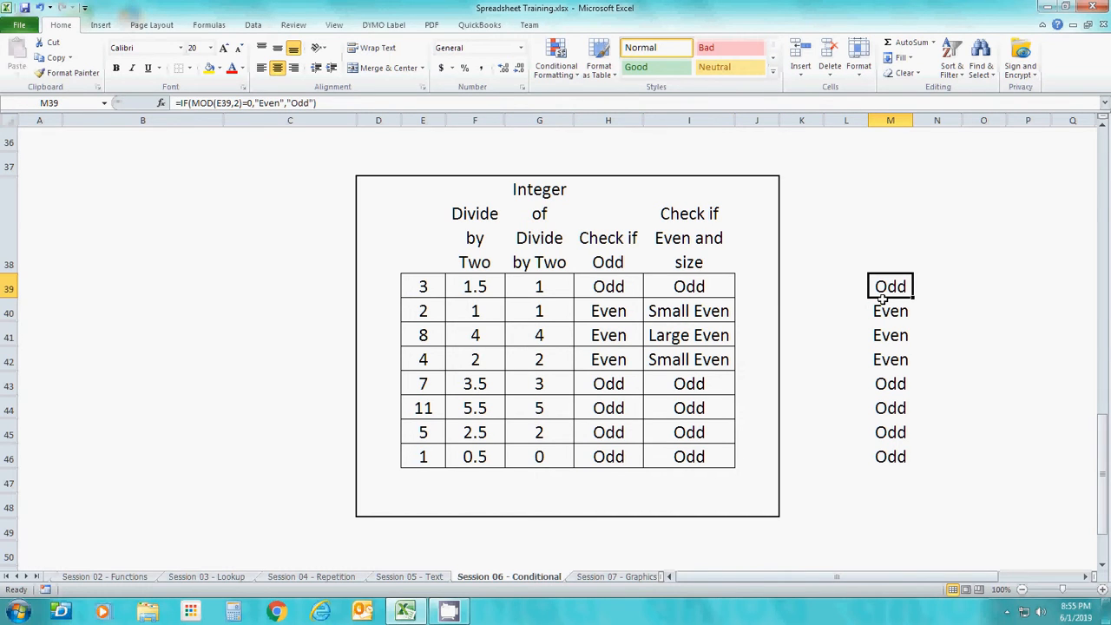
pyautogui.press('Right')
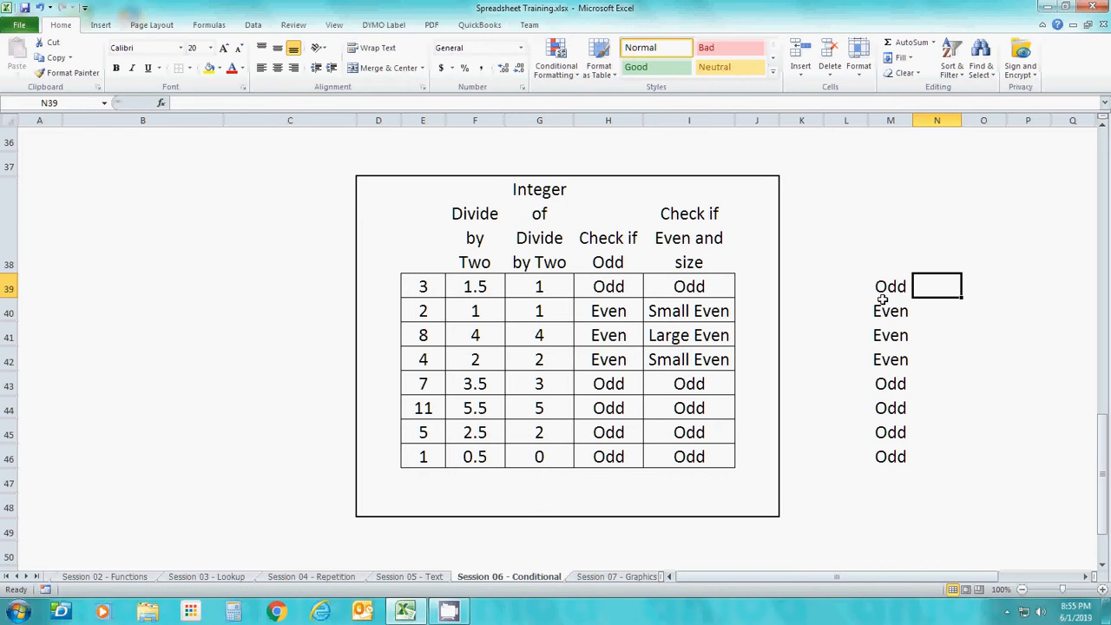
# Step: Apply an Equal To highlight rule to M39:M46 that formats "Odd" cells with Light Red Fill with Dark Red Text
pyautogui.press('Left')
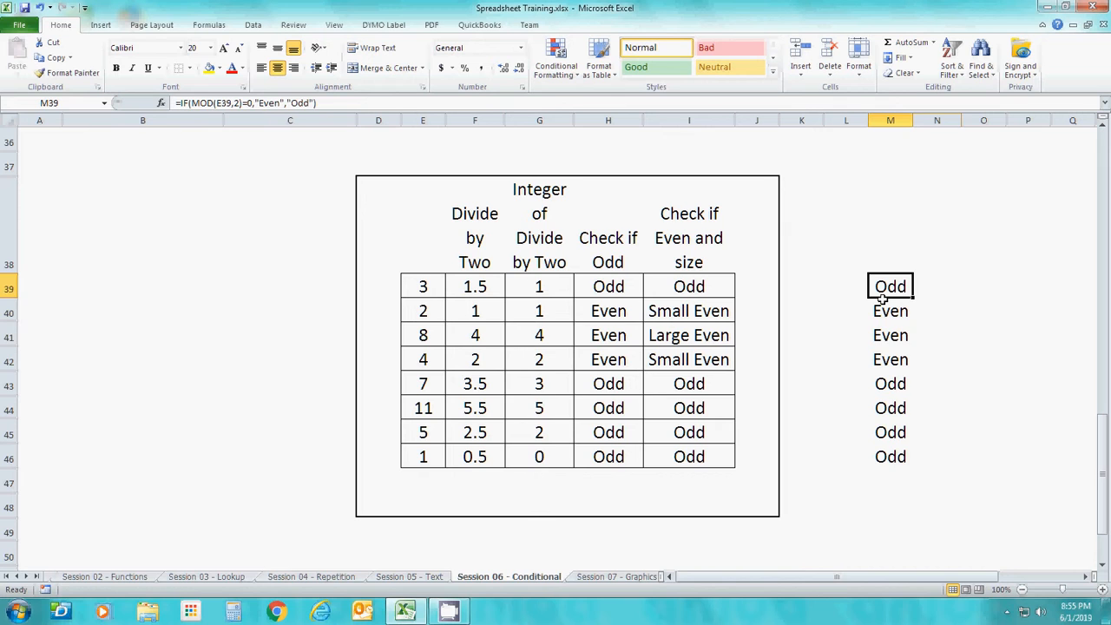
pyautogui.hotkey('shift', 'Down')
pyautogui.hotkey('shift', 'Down')
pyautogui.hotkey('shift', 'Down')
pyautogui.hotkey('shift', 'Down')
pyautogui.hotkey('shift', 'Down')
pyautogui.hotkey('shift', 'Down')
pyautogui.hotkey('shift', 'Down')
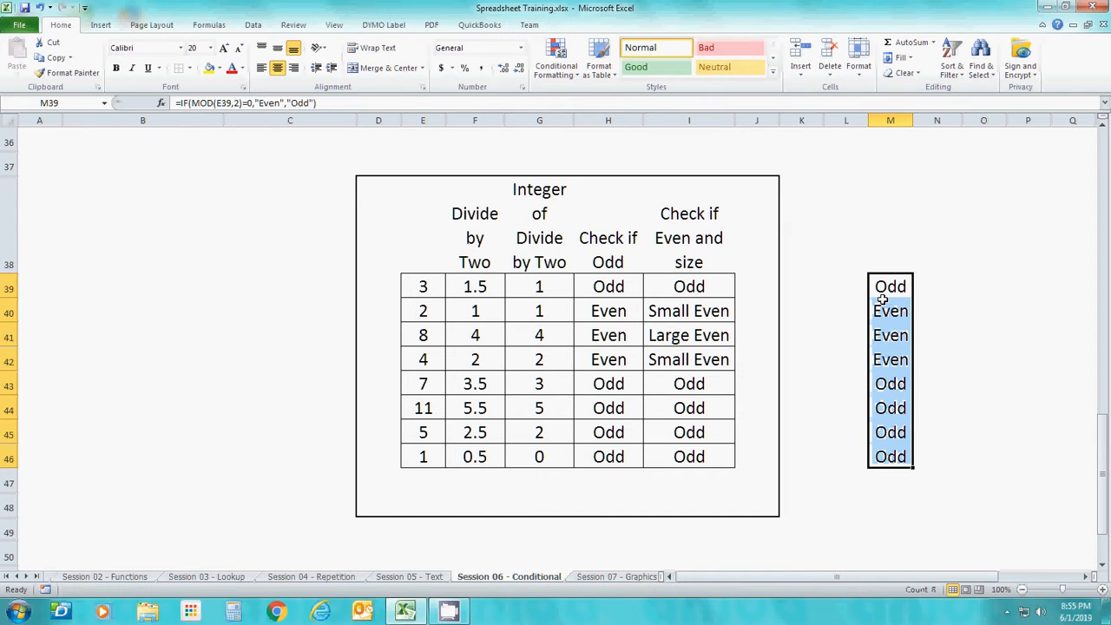
pyautogui.click(566, 78)
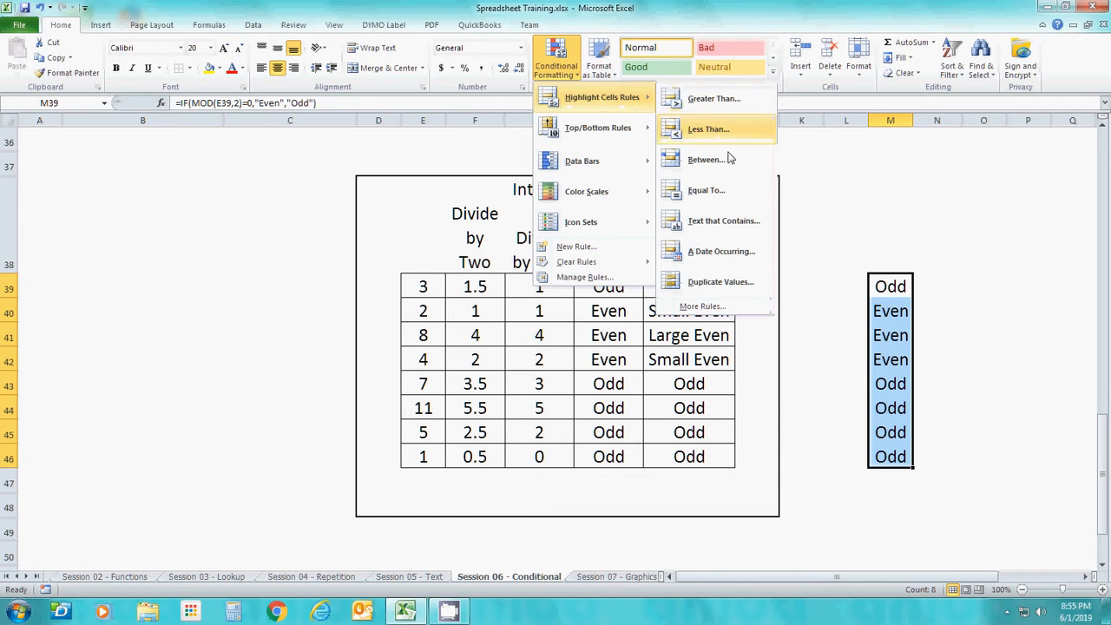
pyautogui.click(708, 190)
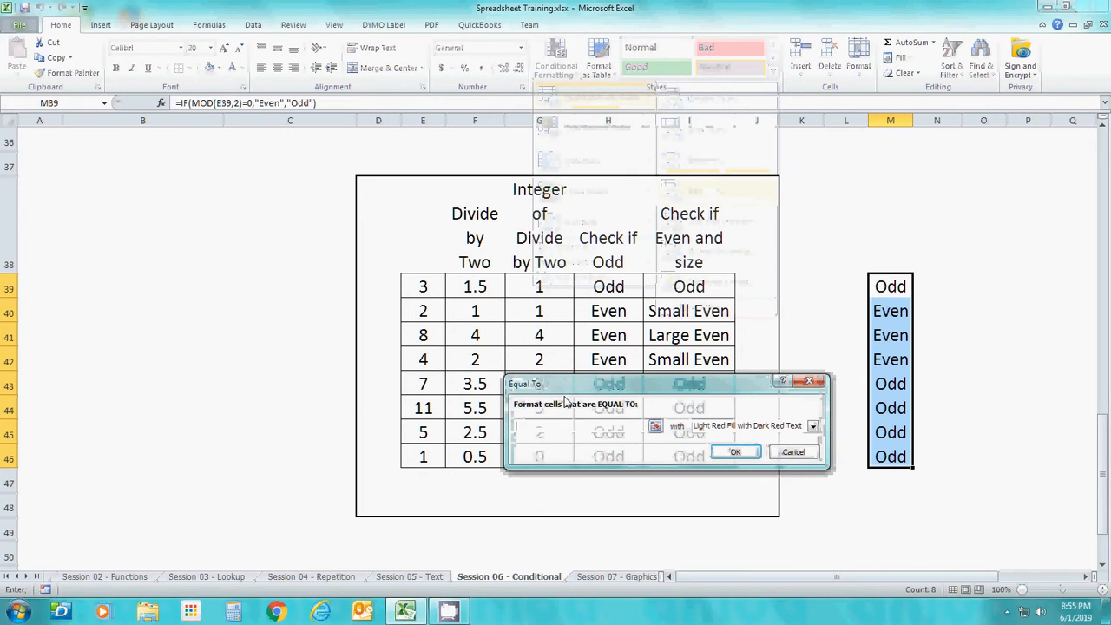
pyautogui.write('Od')
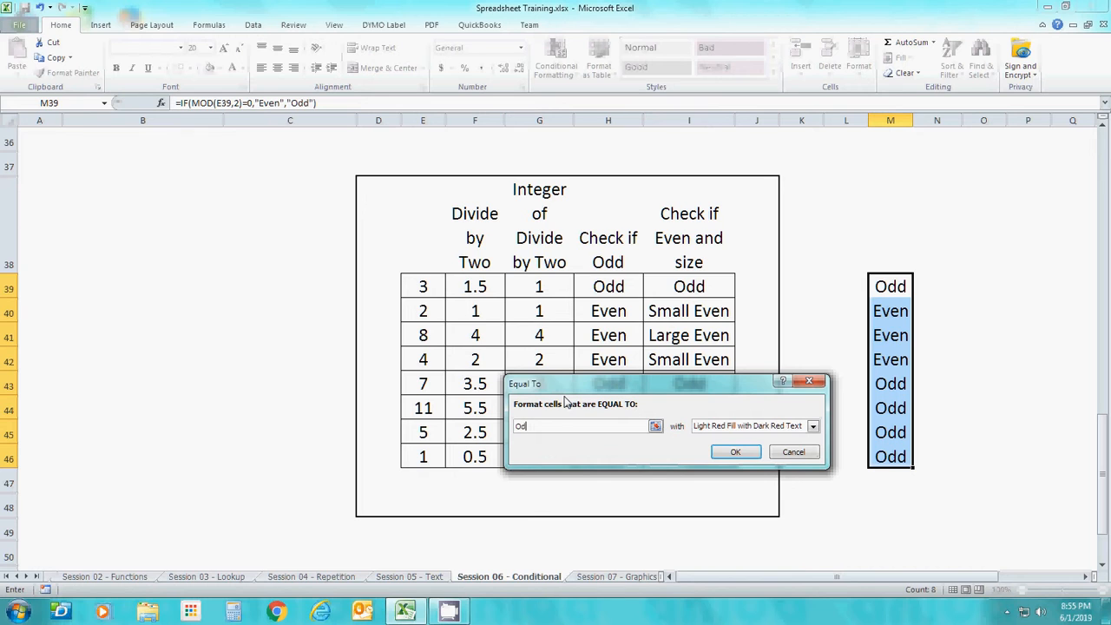
pyautogui.write('d')
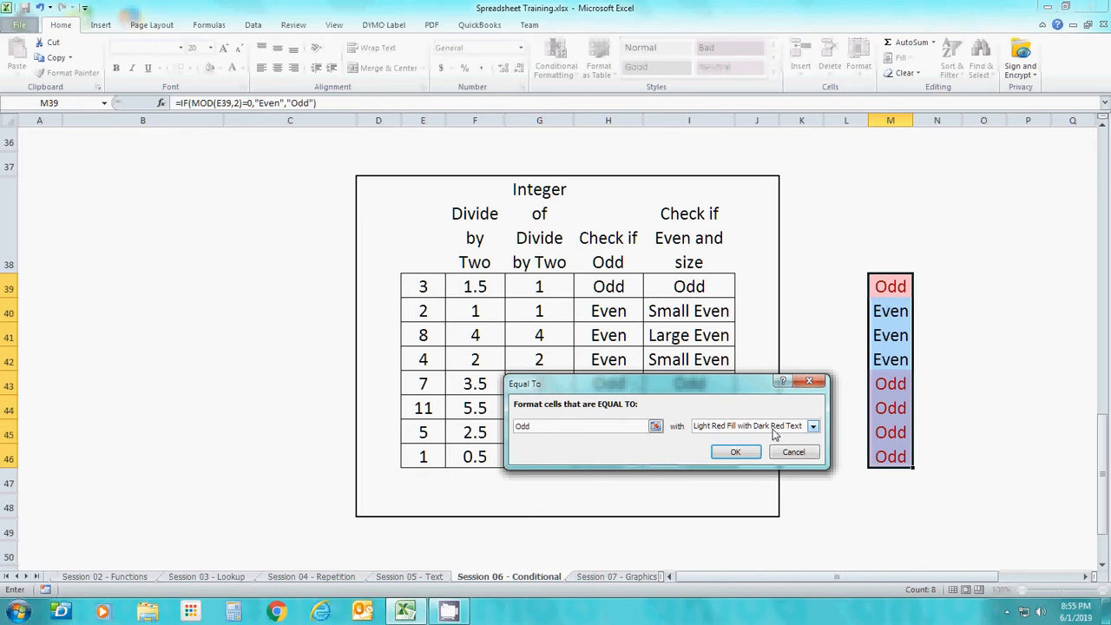
pyautogui.click(736, 453)
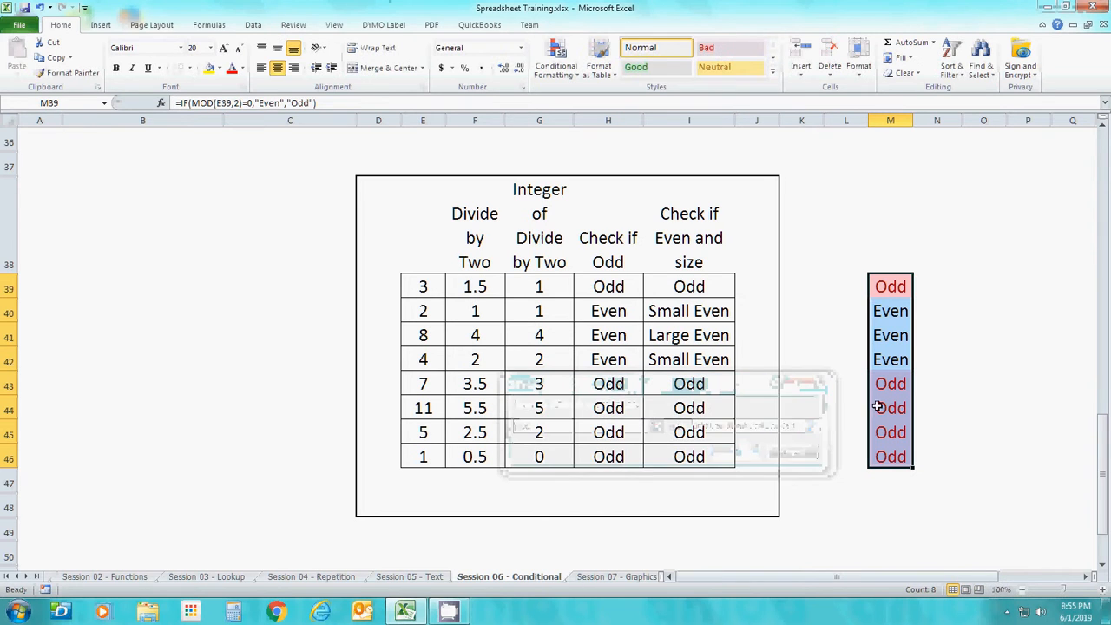
pyautogui.click(990, 362)
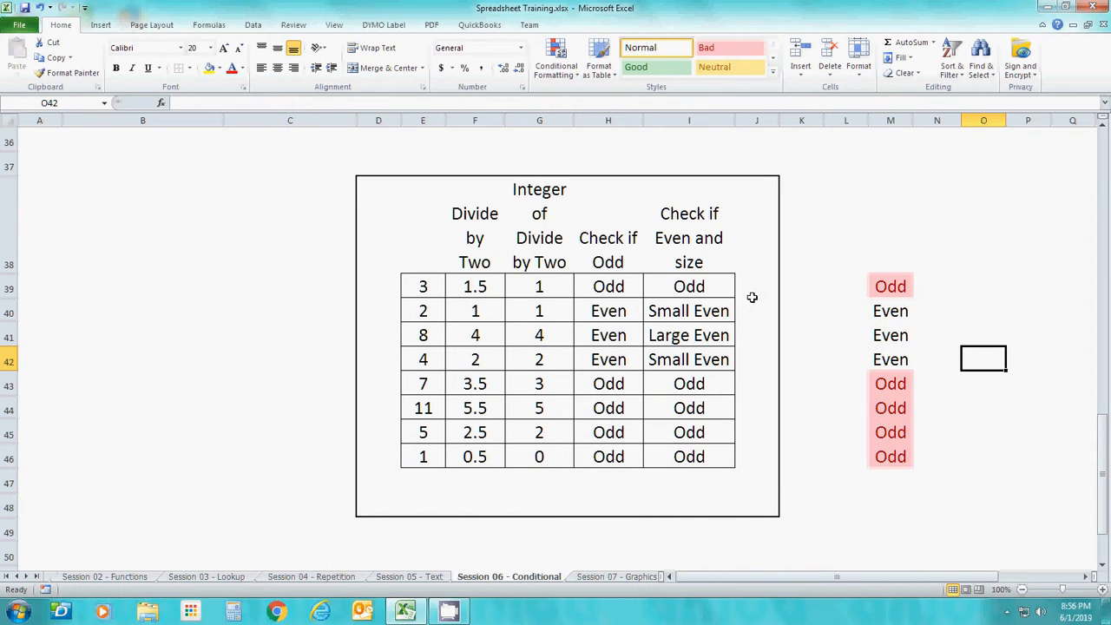
# Step: Select H39:I46 and list the whole worksheet's conditional formatting rules in the Rules Manager
pyautogui.click(619, 275)
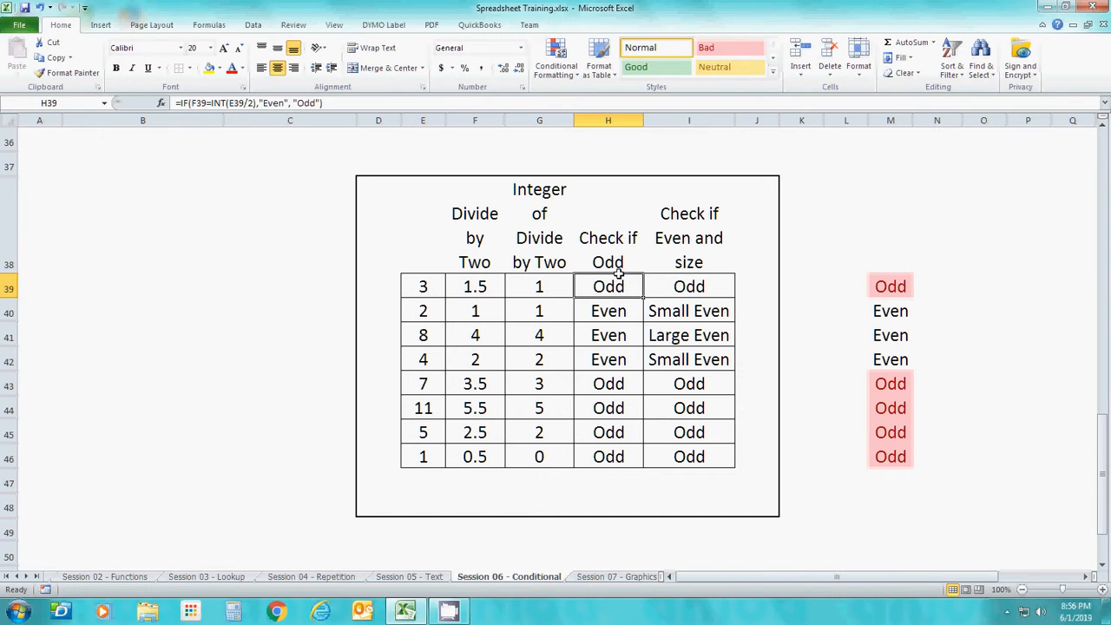
pyautogui.hotkey('shift', 'Down')
pyautogui.hotkey('shift', 'Down')
pyautogui.hotkey('shift', 'Down')
pyautogui.hotkey('shift', 'Down')
pyautogui.hotkey('shift', 'Down')
pyautogui.hotkey('shift', 'Down')
pyautogui.hotkey('shift', 'Down')
pyautogui.hotkey('shift', 'Right')
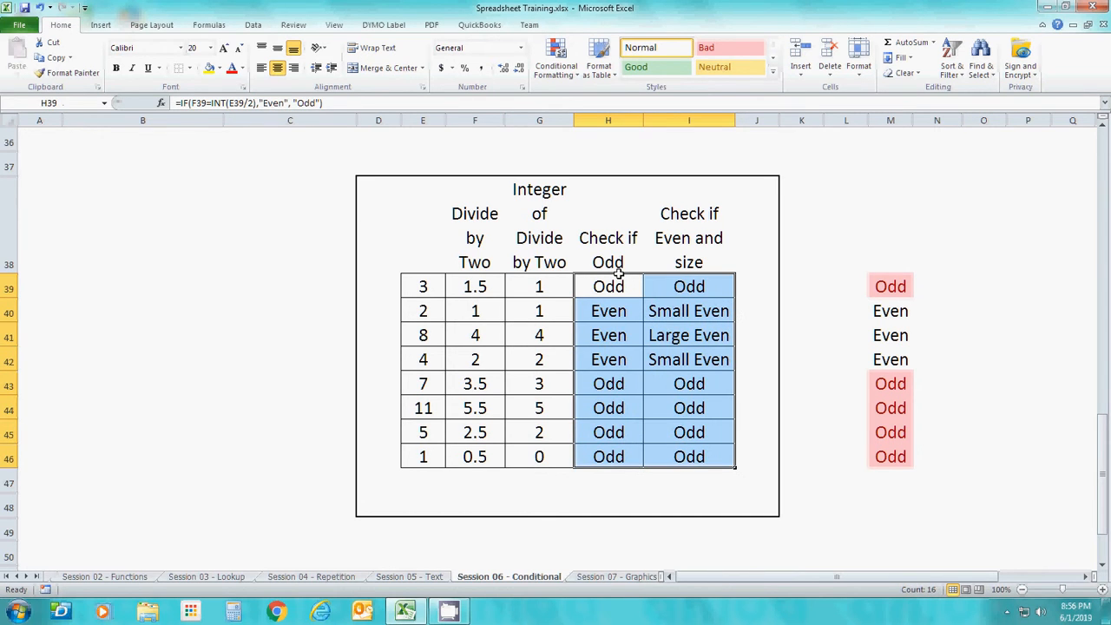
pyautogui.click(577, 77)
pyautogui.click(597, 276)
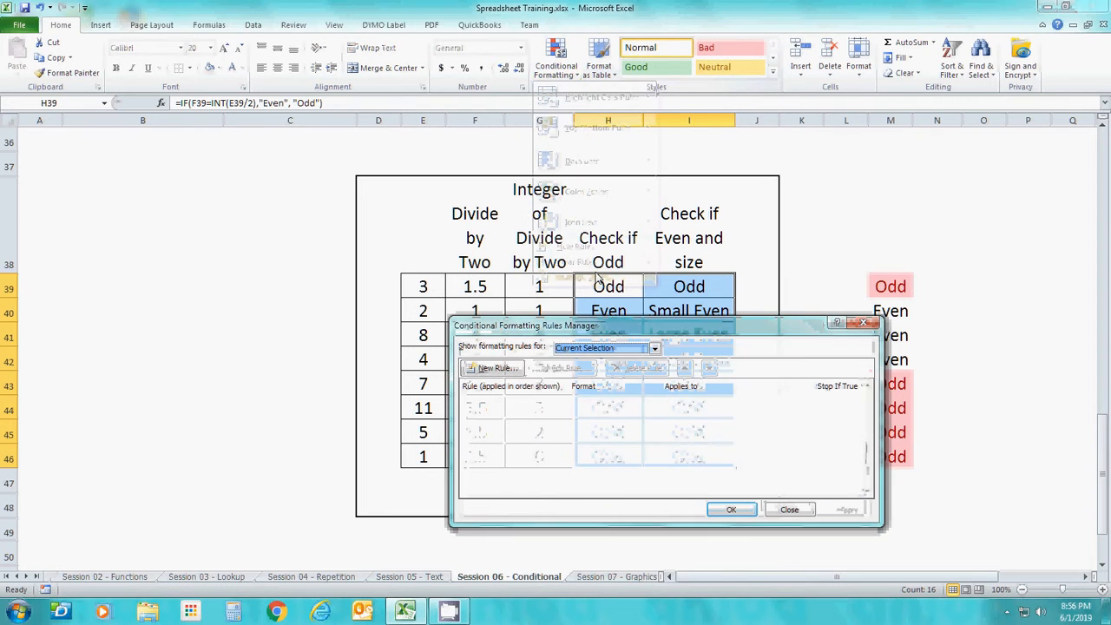
pyautogui.click(593, 347)
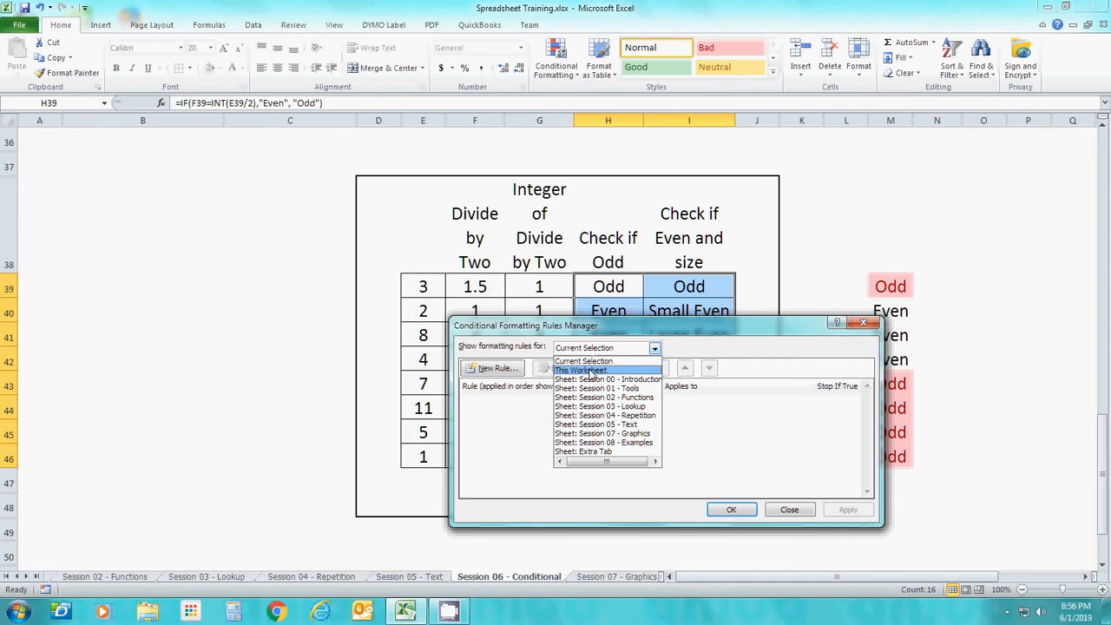
pyautogui.click(591, 370)
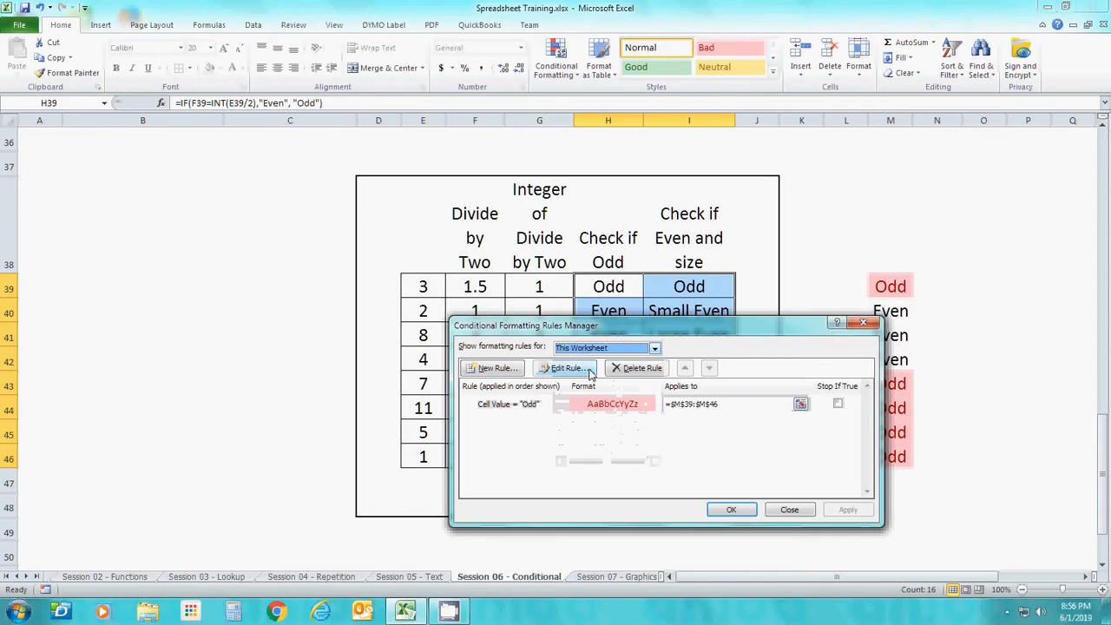
# Step: Change the range of the "Odd" highlight rule to H39:I46 and apply the change
pyautogui.click(799, 404)
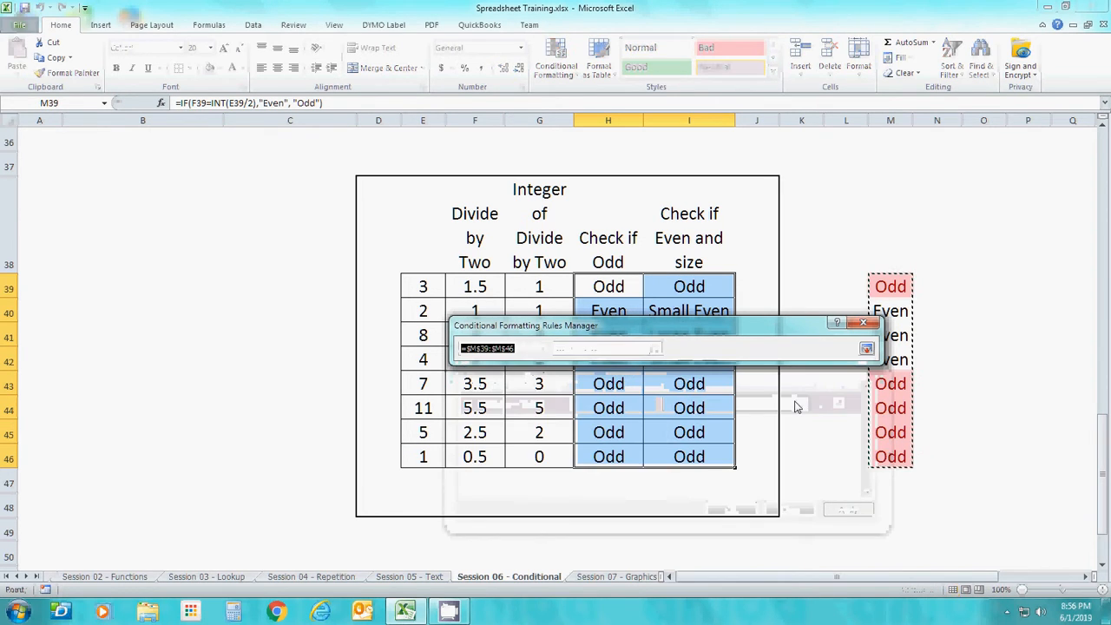
pyautogui.click(703, 459)
pyautogui.moveTo(703, 460); pyautogui.dragTo(610, 285)
pyautogui.press('Return')
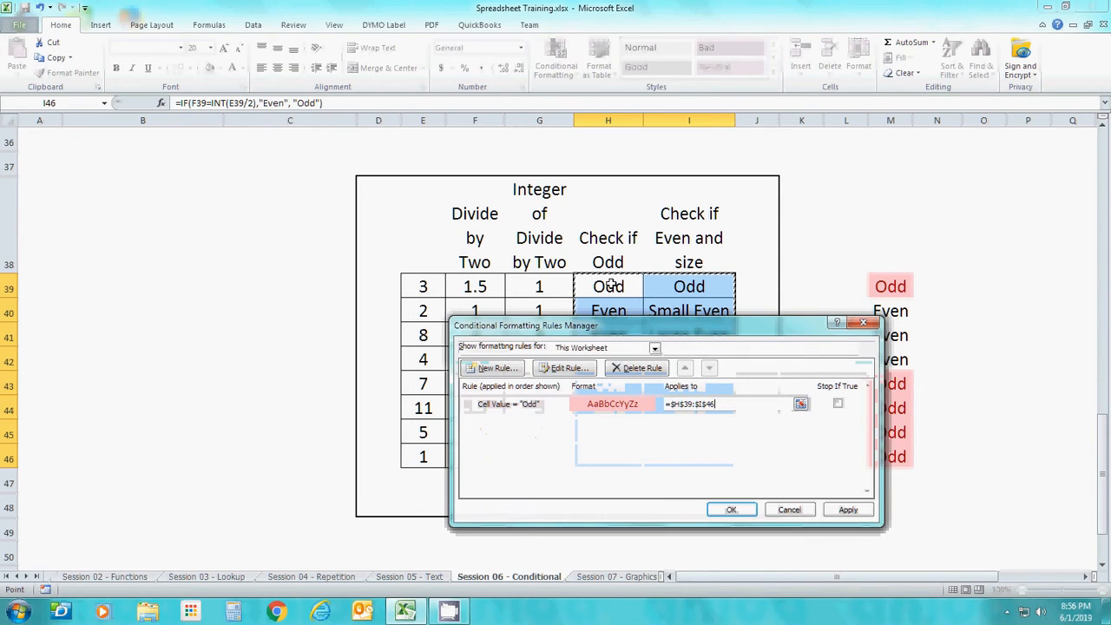
pyautogui.click(734, 509)
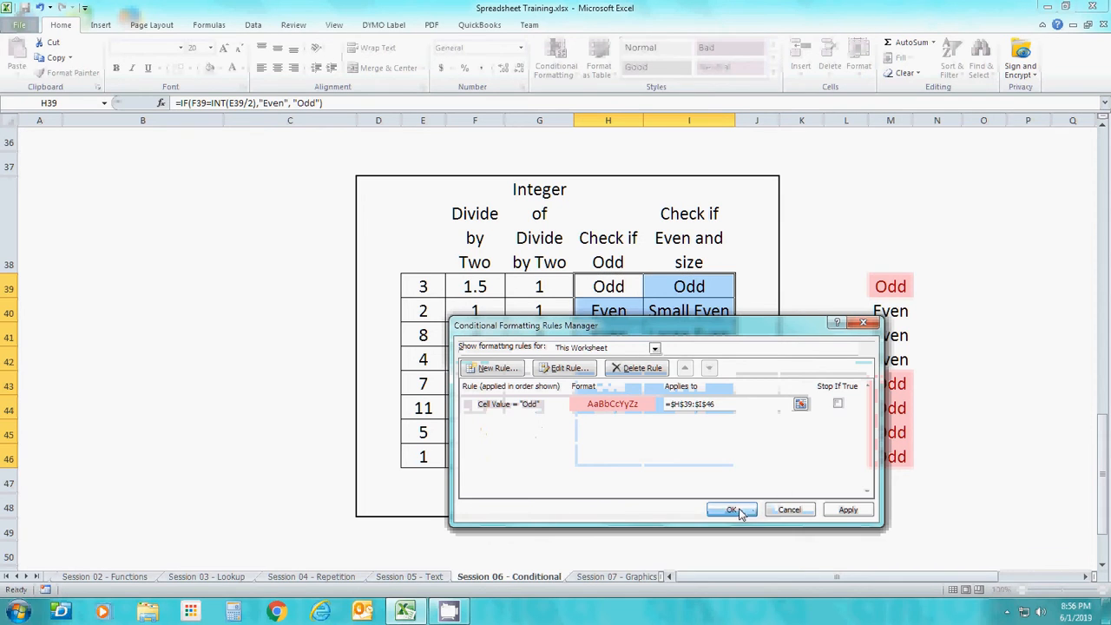
pyautogui.click(790, 403)
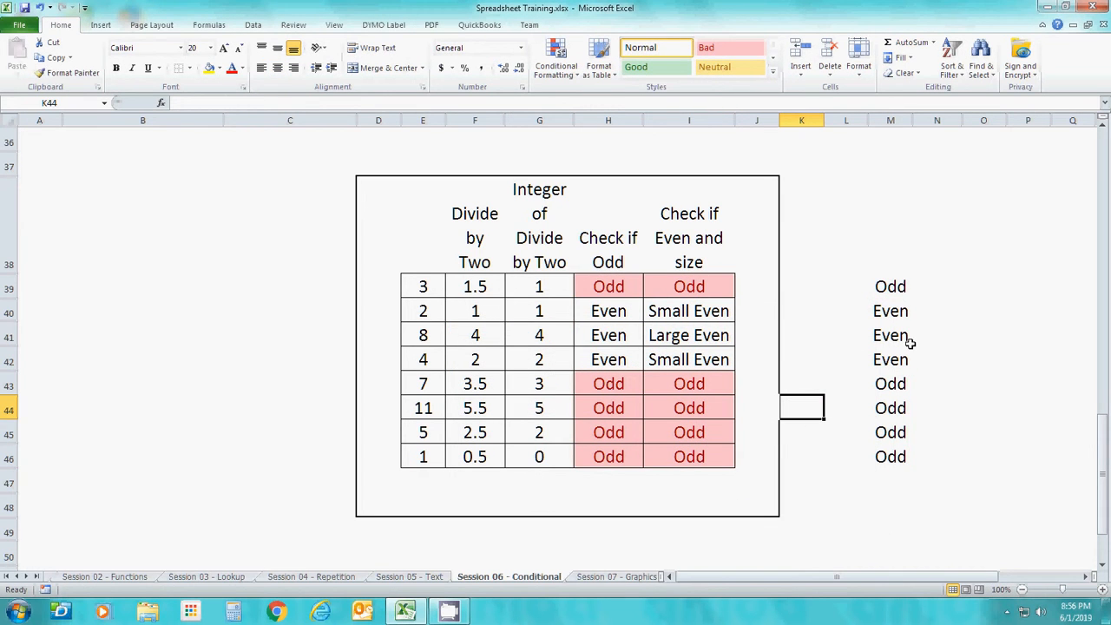
# Step: Select H39:M46 and open the Conditional Formatting Rules Manager for that selection
pyautogui.click(903, 458)
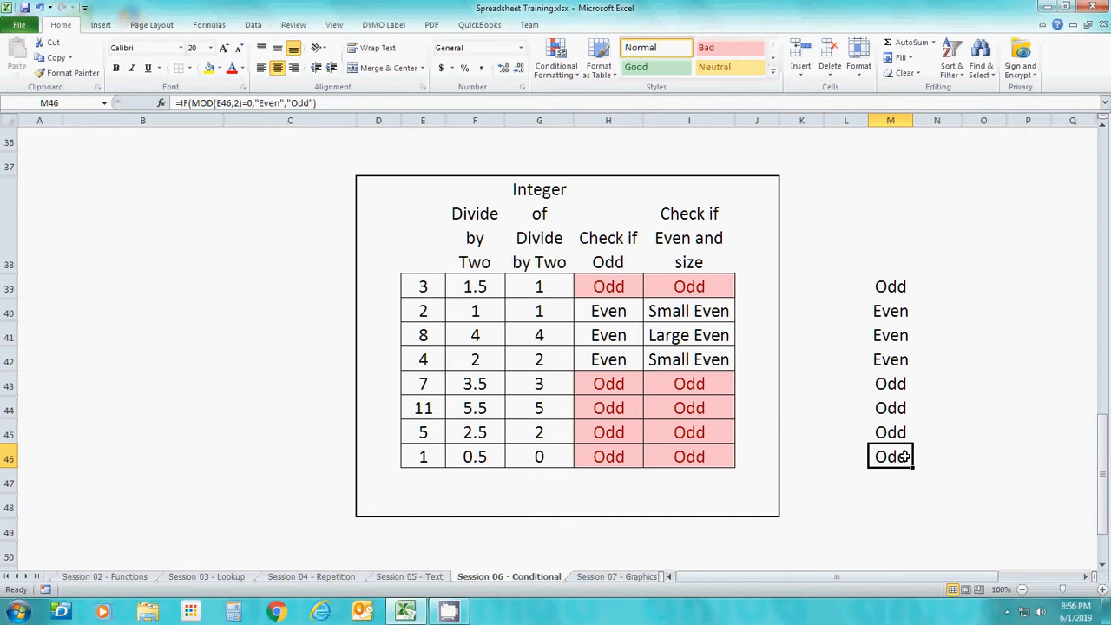
pyautogui.hotkey('shift', 'Left')
pyautogui.hotkey('shift', 'Left')
pyautogui.hotkey('shift', 'Left')
pyautogui.hotkey('shift', 'Left')
pyautogui.hotkey('shift', 'Left')
pyautogui.hotkey('shift', 'Up')
pyautogui.hotkey('shift', 'Up')
pyautogui.hotkey('shift', 'Up')
pyautogui.hotkey('shift', 'Up')
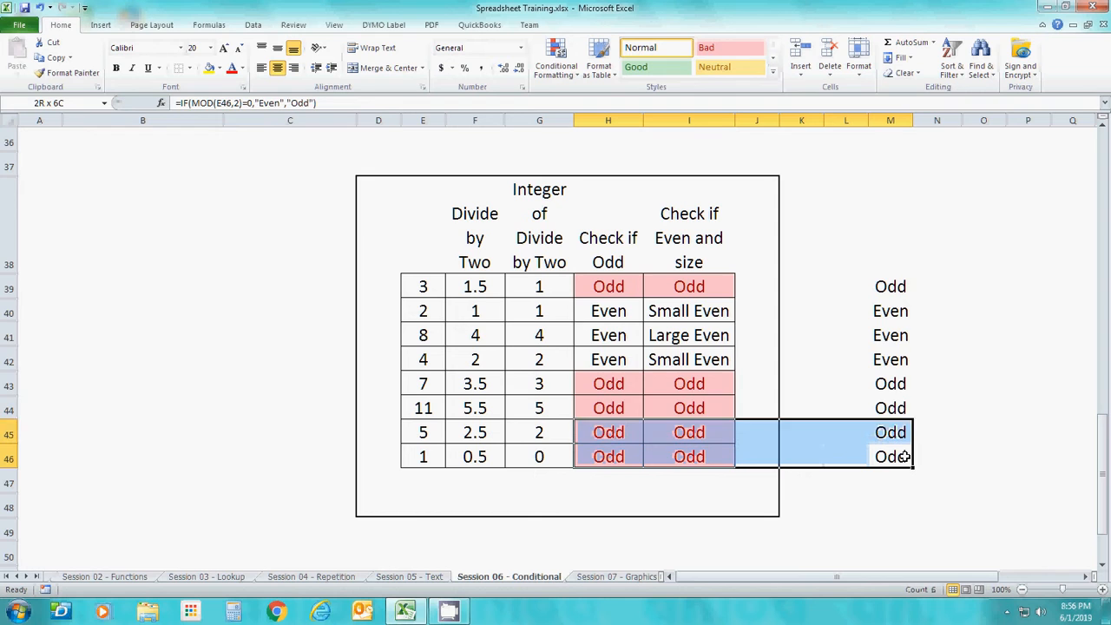
pyautogui.hotkey('shift', 'Up')
pyautogui.hotkey('shift', 'Up')
pyautogui.hotkey('shift', 'Up')
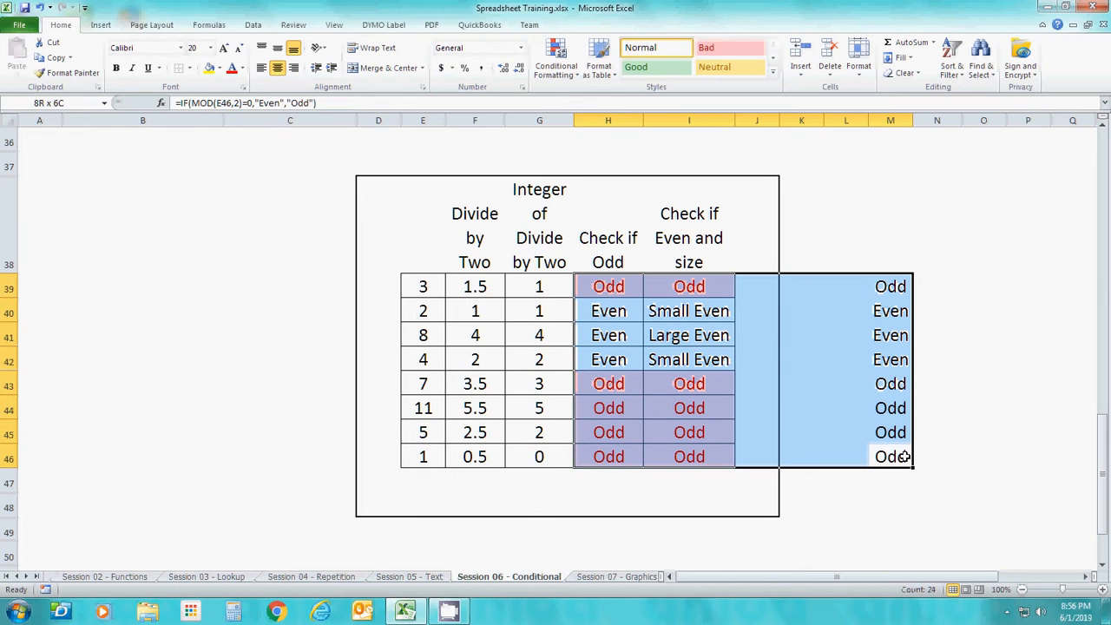
pyautogui.click(573, 68)
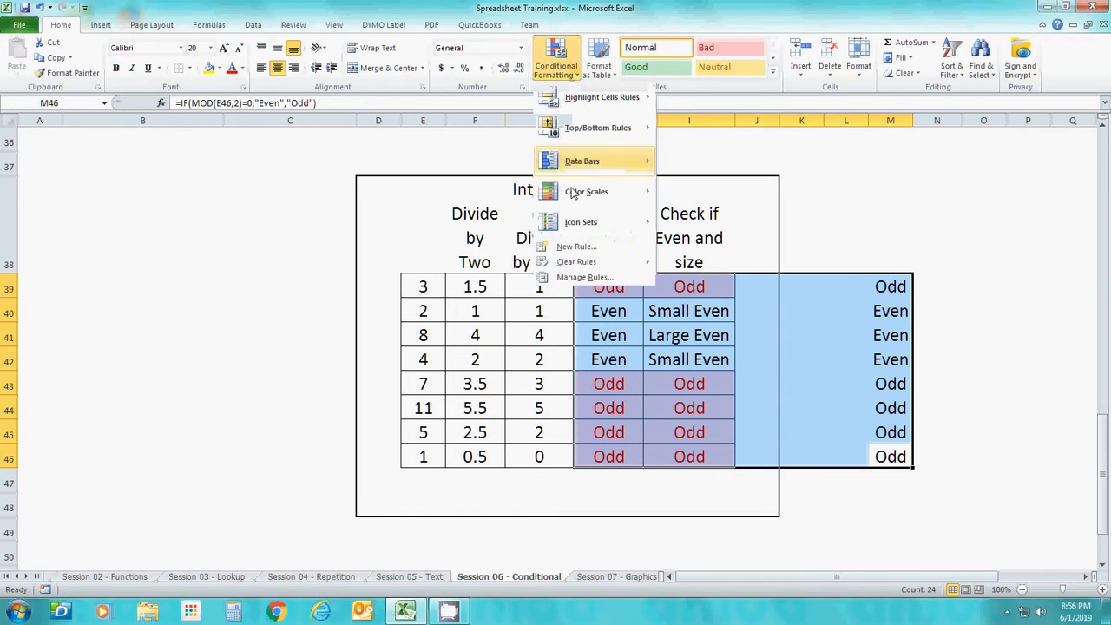
pyautogui.click(584, 276)
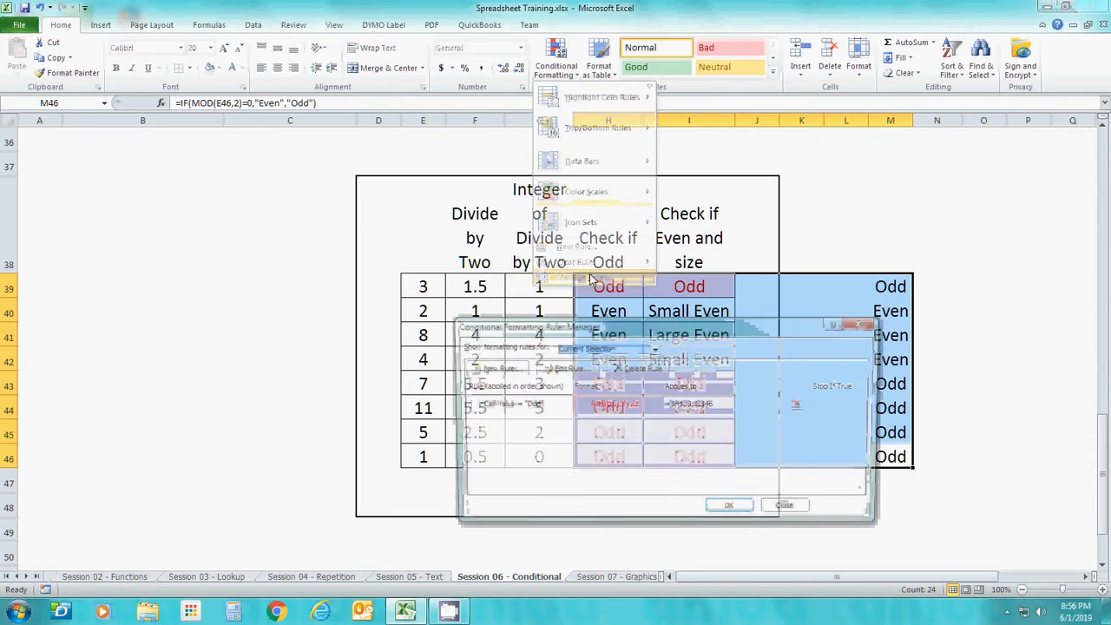
# Step: Extend the "Odd" highlight rule's range to H39:M46 and apply the change
pyautogui.click(797, 410)
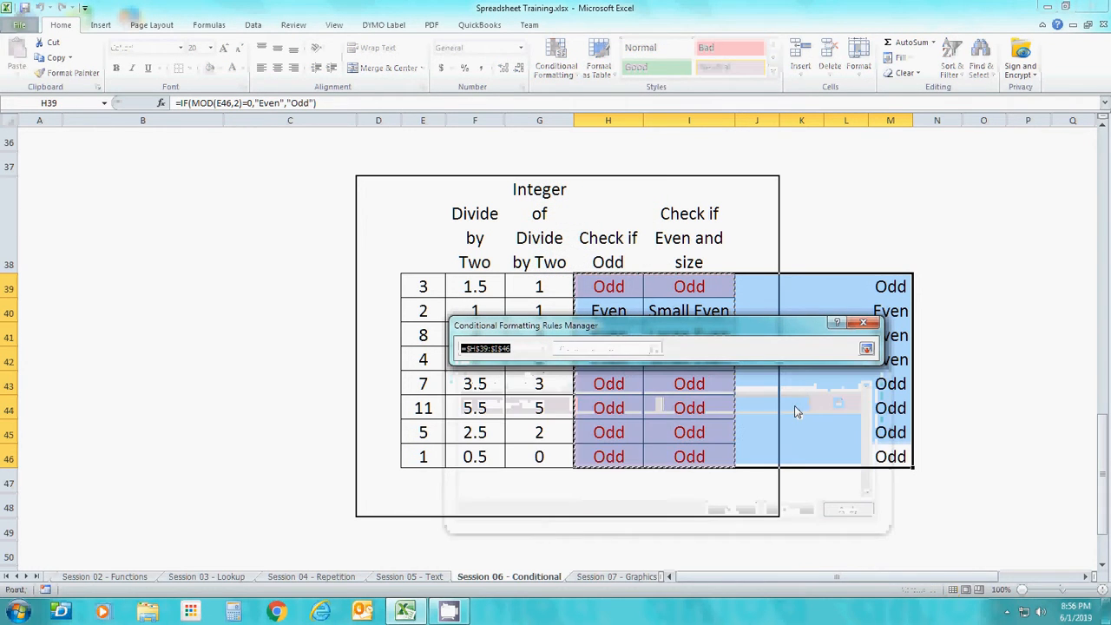
pyautogui.click(868, 349)
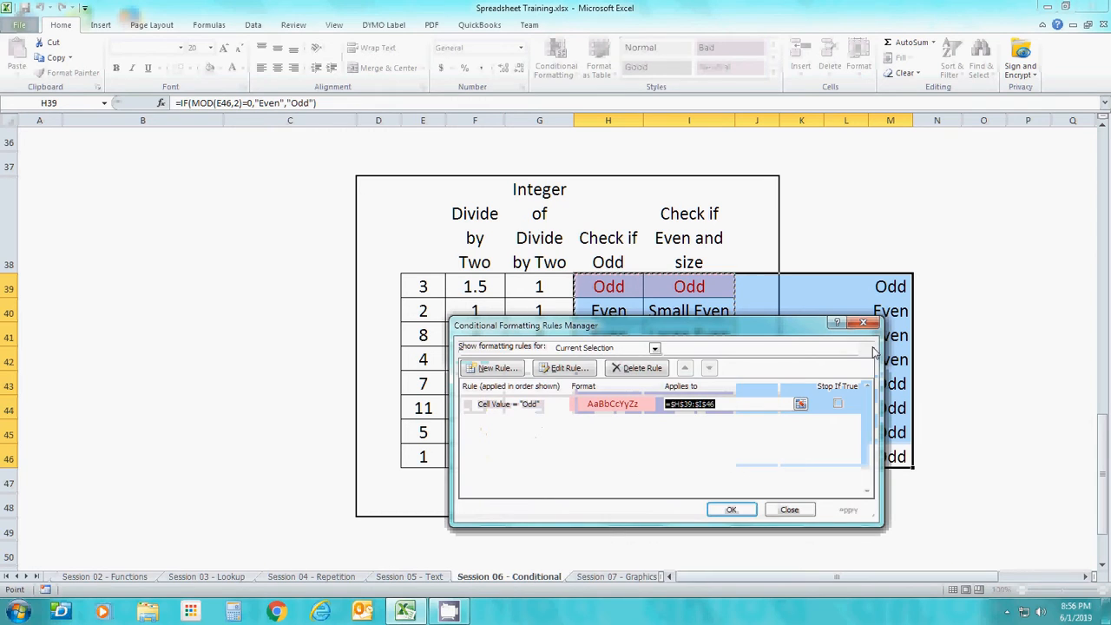
pyautogui.click(805, 406)
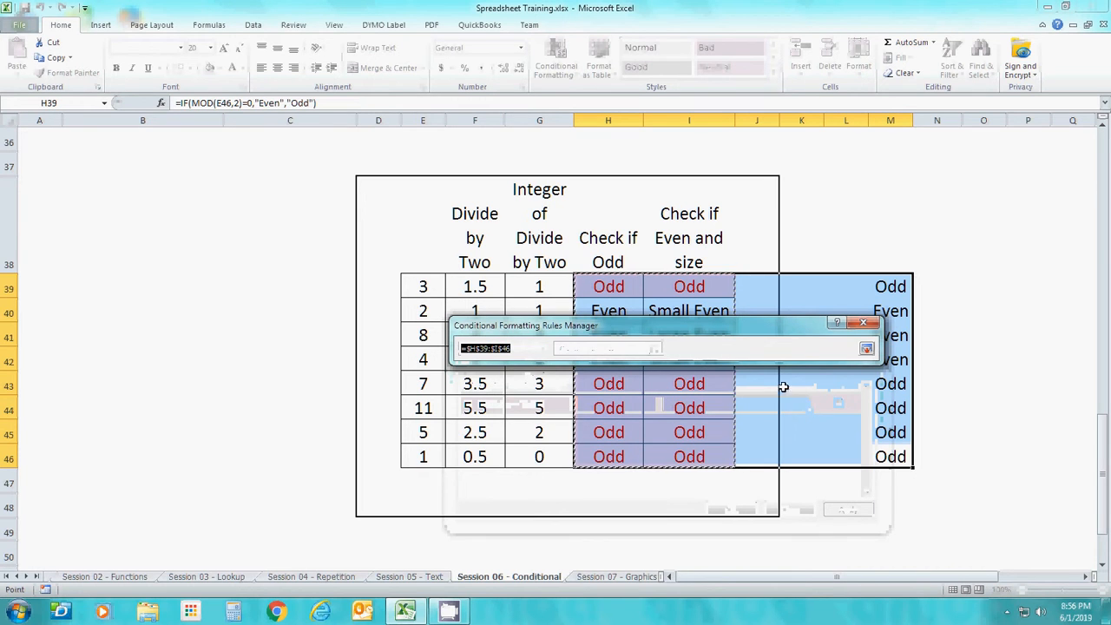
pyautogui.click(606, 285)
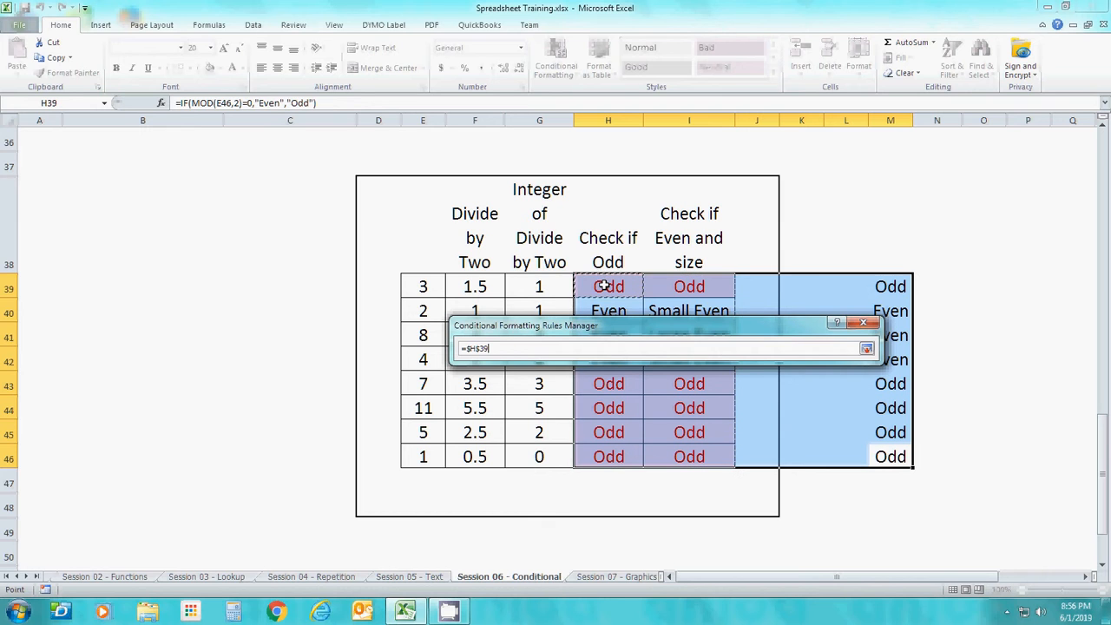
pyautogui.moveTo(606, 285); pyautogui.dragTo(873, 453)
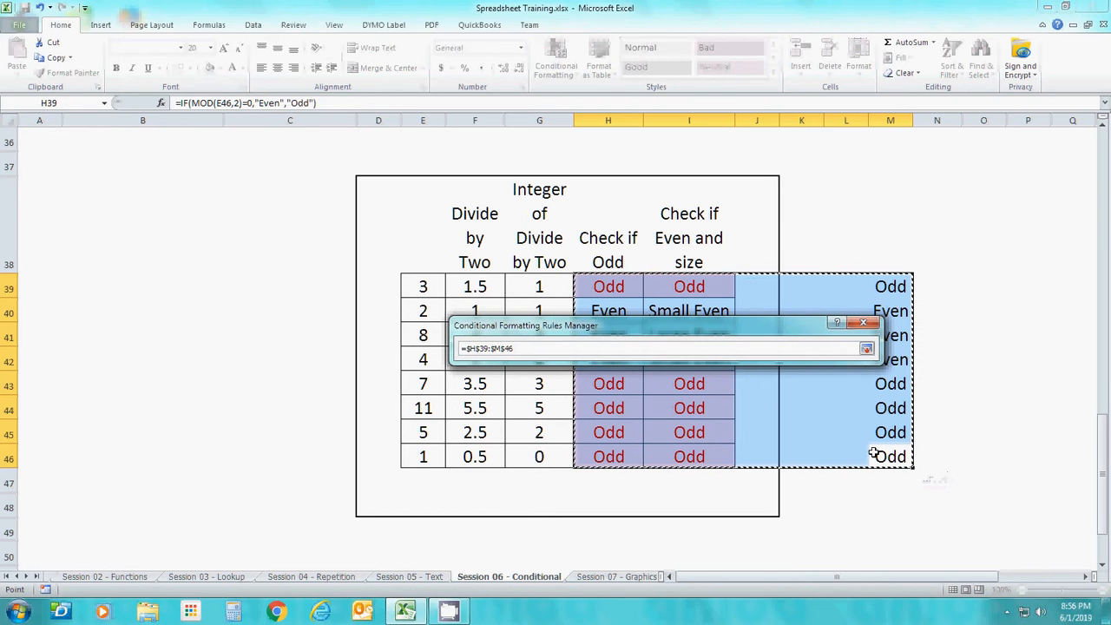
pyautogui.press('Return')
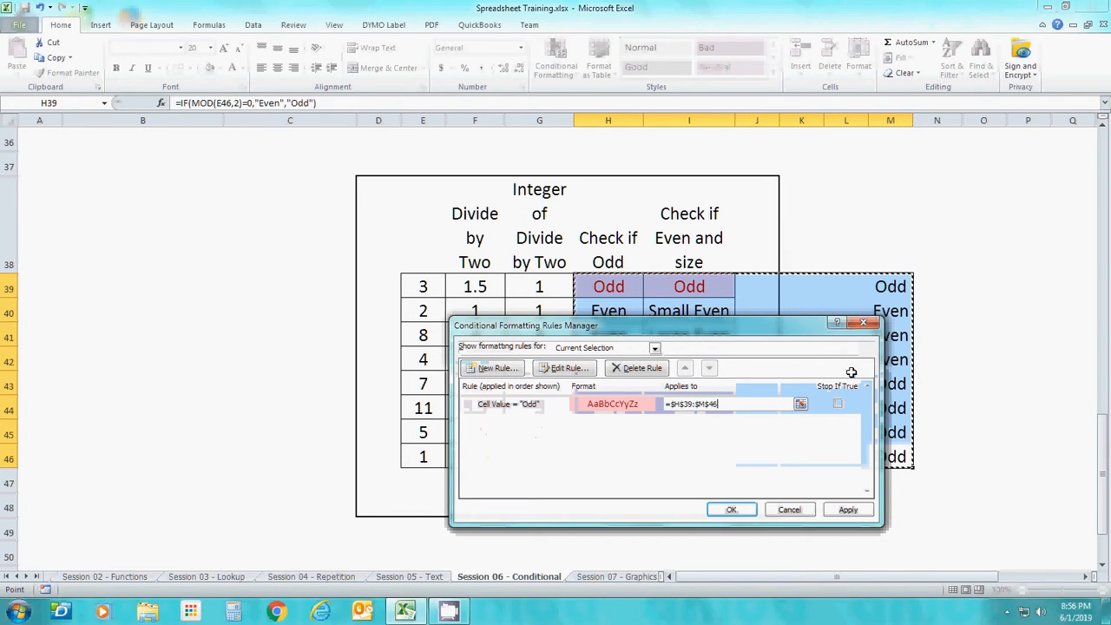
pyautogui.click(736, 511)
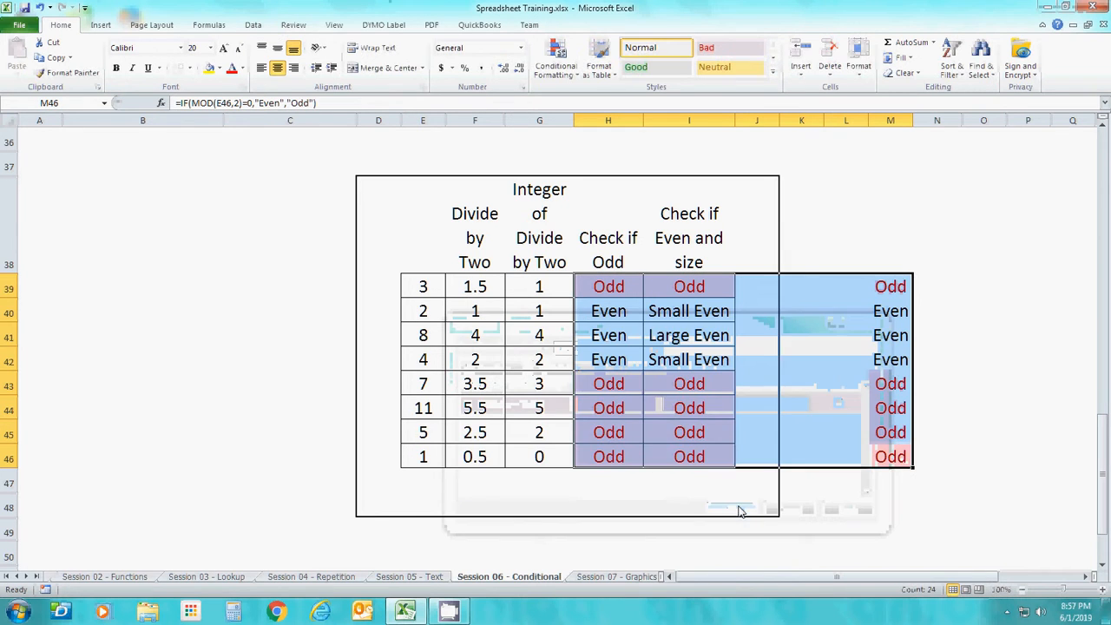
pyautogui.click(854, 508)
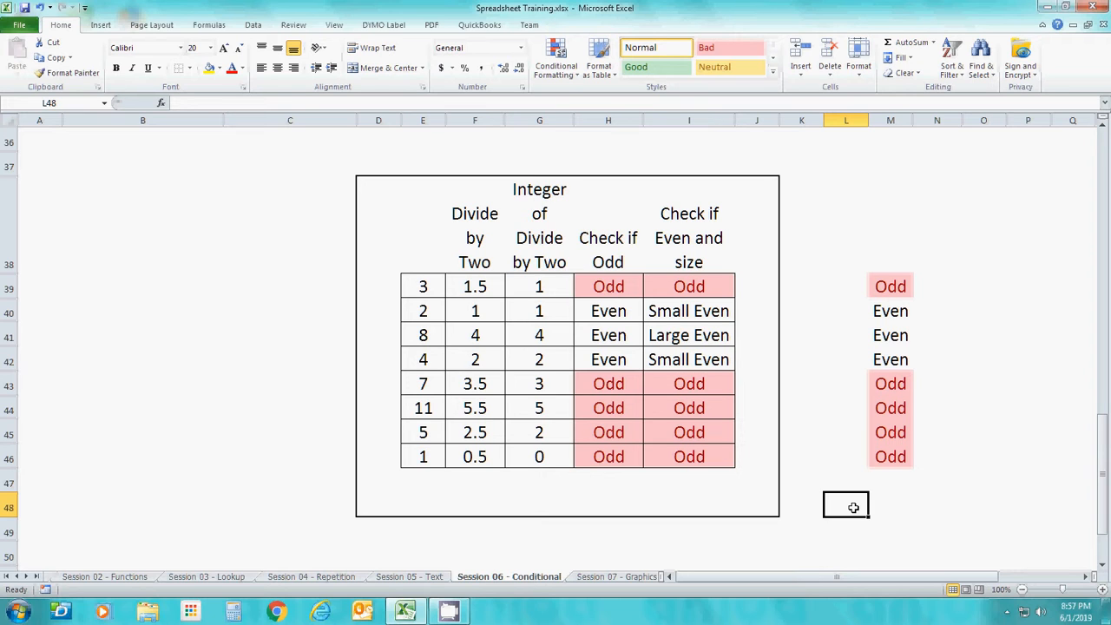
# Step: In M39's formula, replace the "Even" value-if-true argument with the opening of a nested IF function
pyautogui.press('Up')
pyautogui.press('Up')
pyautogui.press('Up')
pyautogui.press('Up')
pyautogui.press('Up')
pyautogui.press('Up')
pyautogui.press('Up')
pyautogui.press('Up')
pyautogui.press('Up')
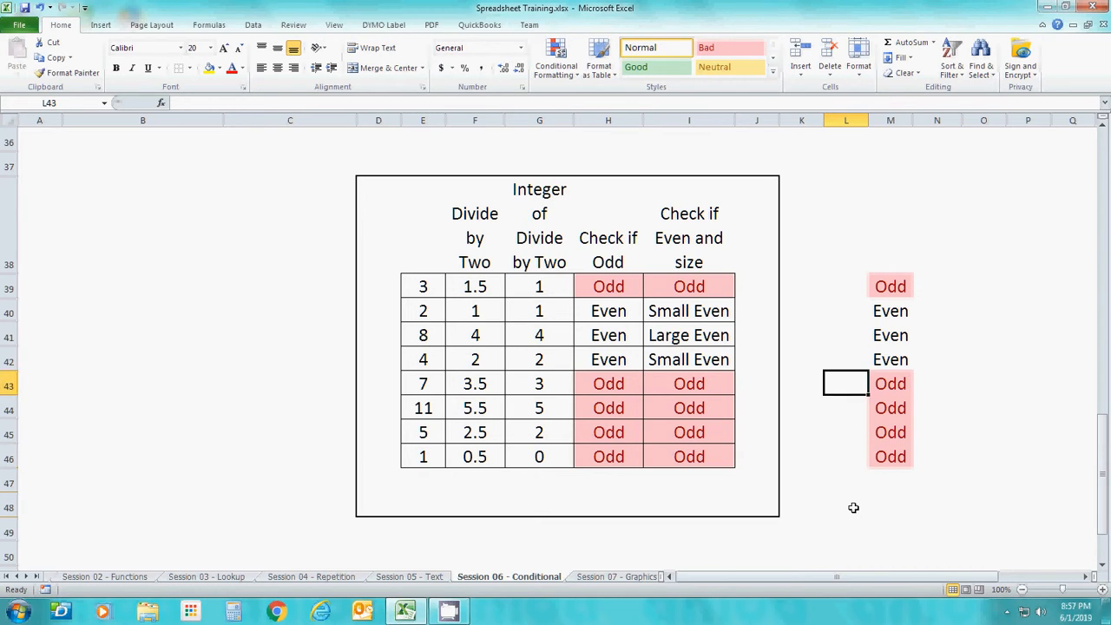
pyautogui.press('Right')
pyautogui.press('F2')
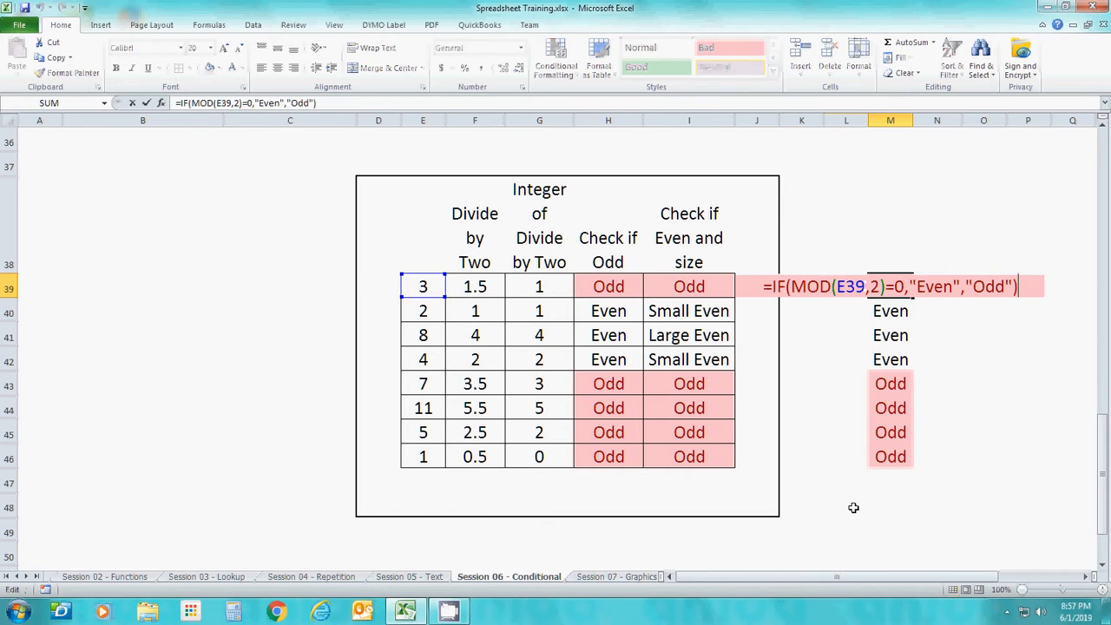
pyautogui.press('Left')
pyautogui.press('Left')
pyautogui.press('Left')
pyautogui.press('Left')
pyautogui.press('Left')
pyautogui.press('Left')
pyautogui.press('Left')
pyautogui.press('Left')
pyautogui.press('Left')
pyautogui.press('Left')
pyautogui.press('Left')
pyautogui.press('Left')
pyautogui.press('Left')
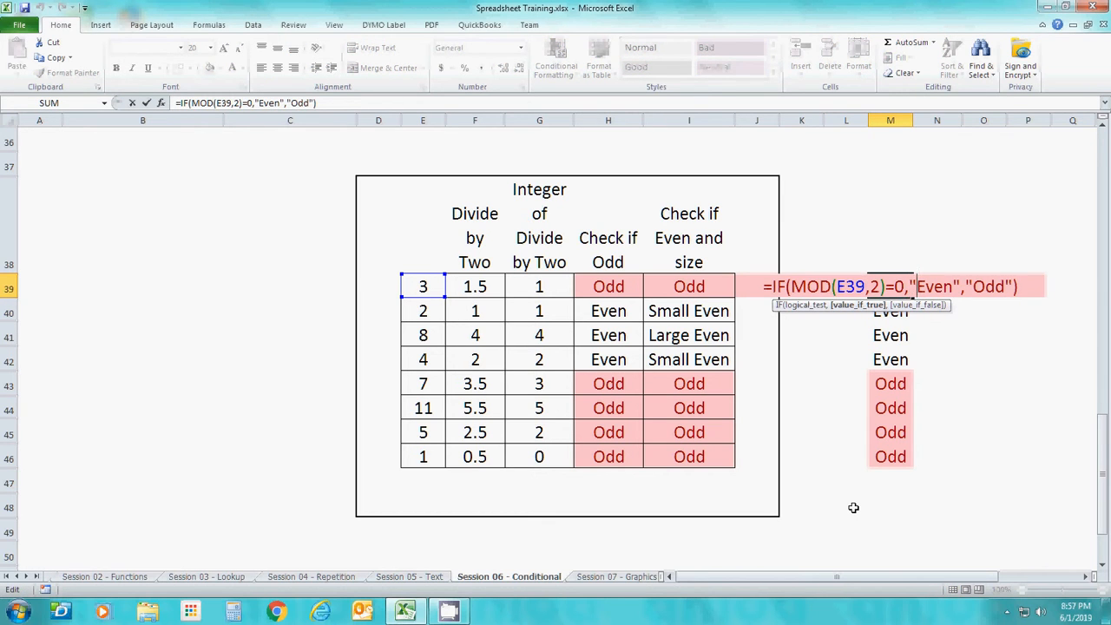
pyautogui.hotkey('shift', 'Right')
pyautogui.hotkey('shift', 'Right')
pyautogui.hotkey('shift', 'Right')
pyautogui.hotkey('shift', 'Right')
pyautogui.hotkey('shift', 'Right')
pyautogui.hotkey('shift', 'Right')
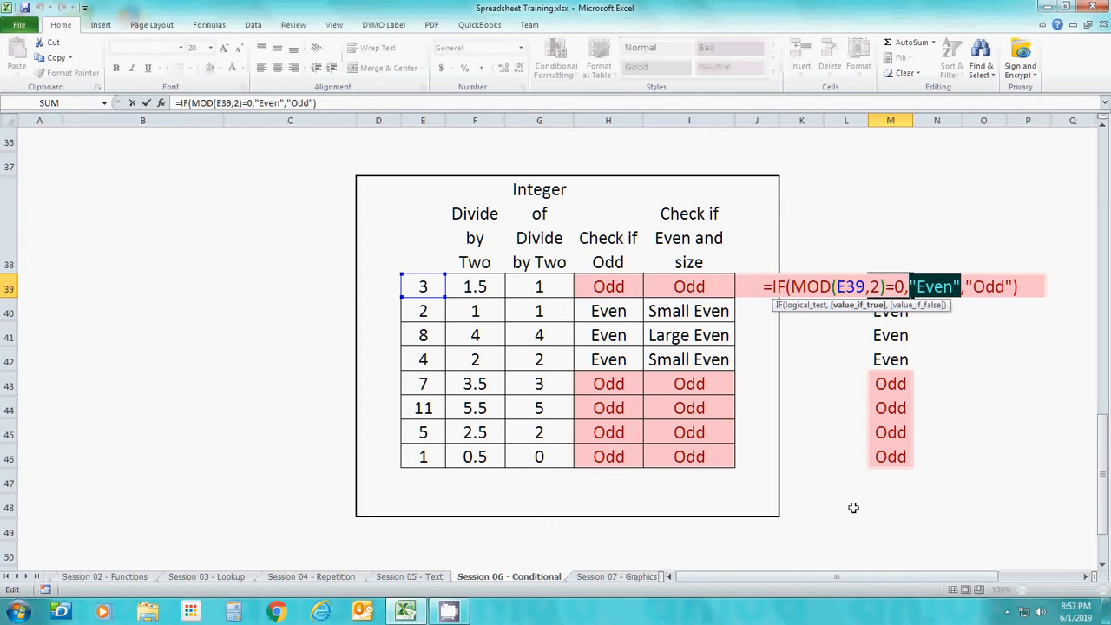
pyautogui.write('if')
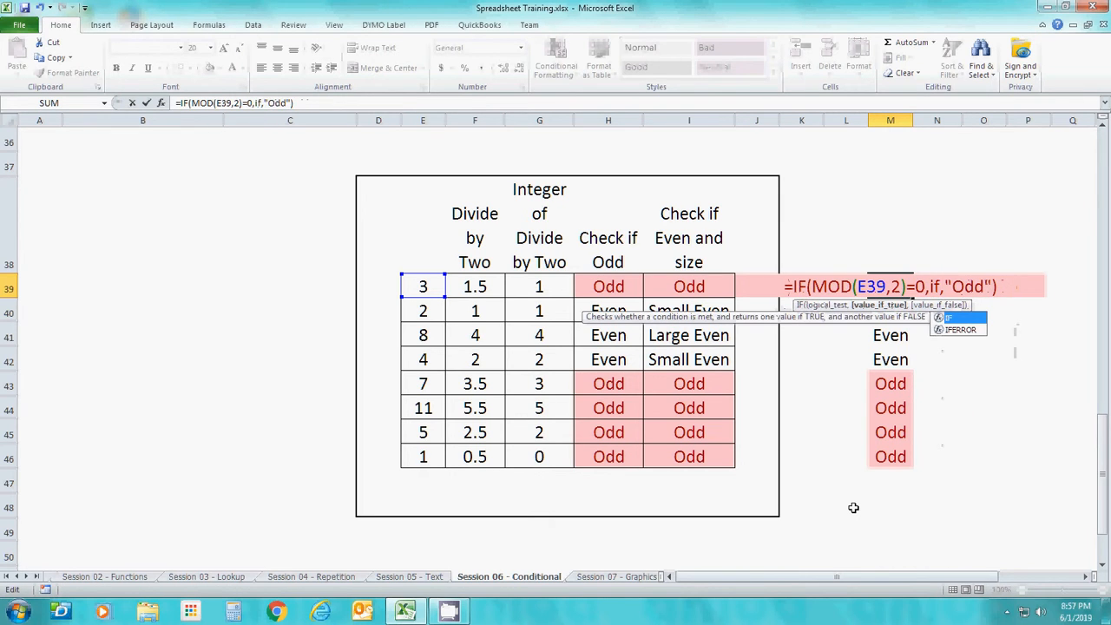
pyautogui.write('(')
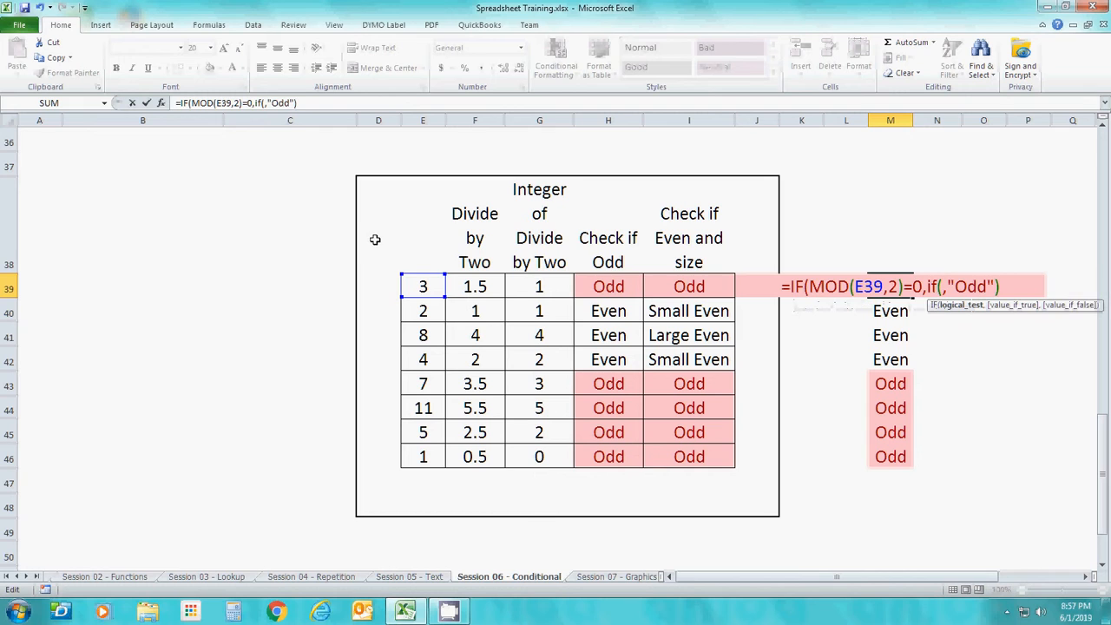
# Step: Complete M39's nested IF so that even numbers return "Small" when E39<5 and "Large" otherwise, and commit the formula
pyautogui.click(420, 286)
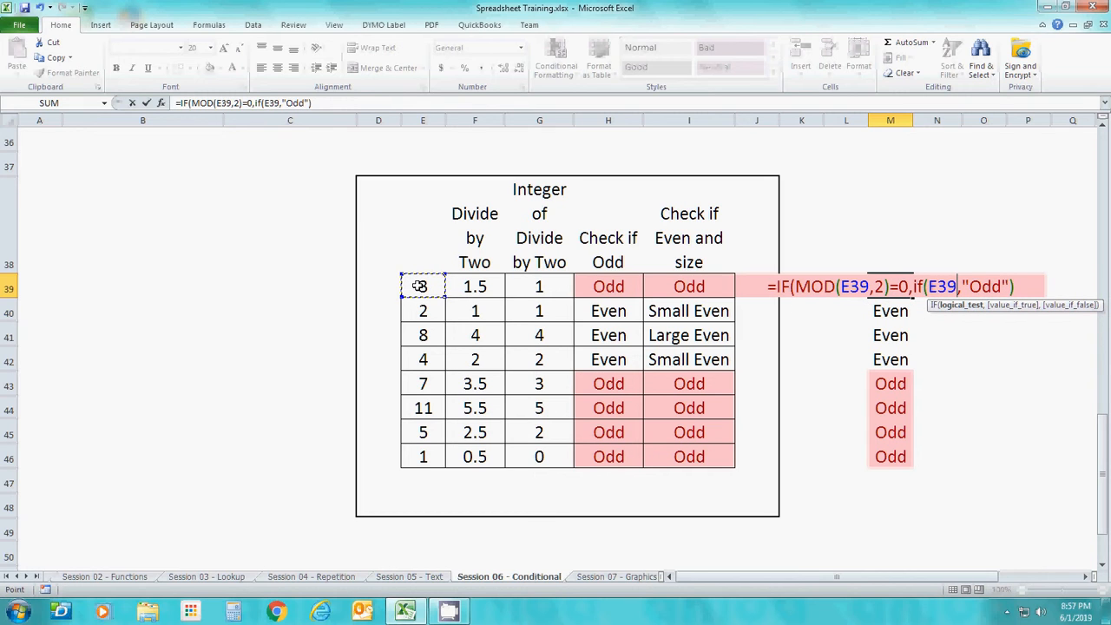
pyautogui.write('5')
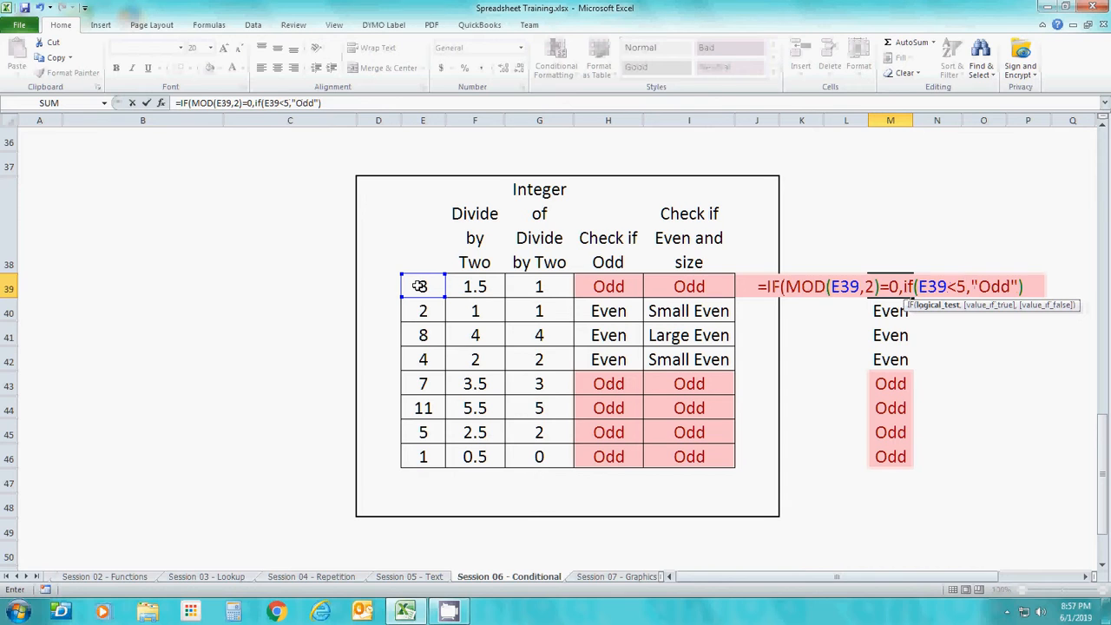
pyautogui.write(',')
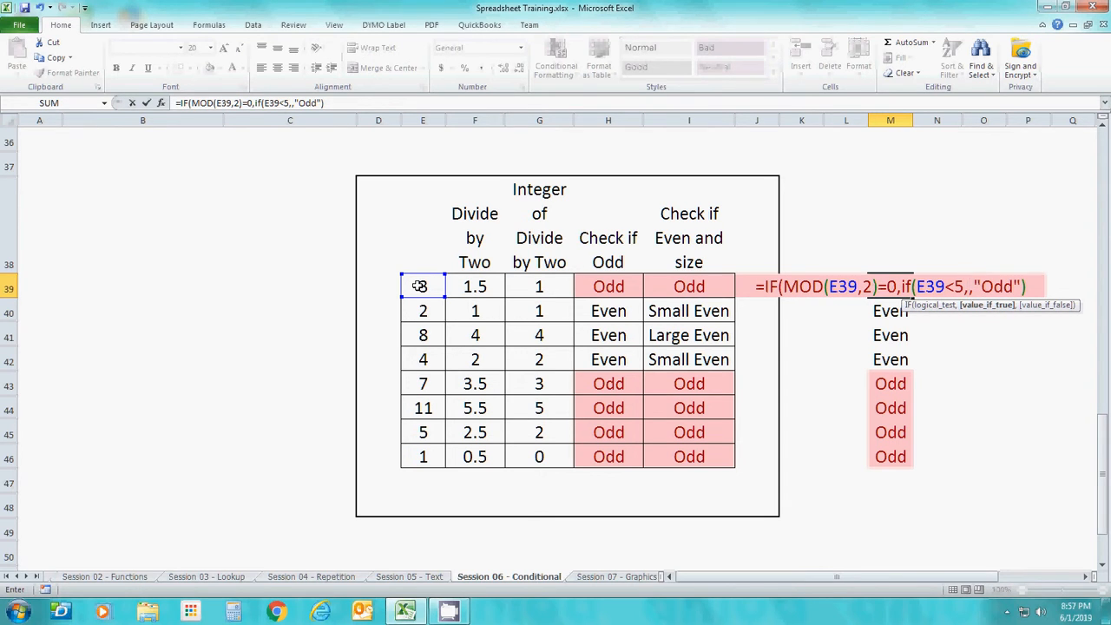
pyautogui.write('"Smal')
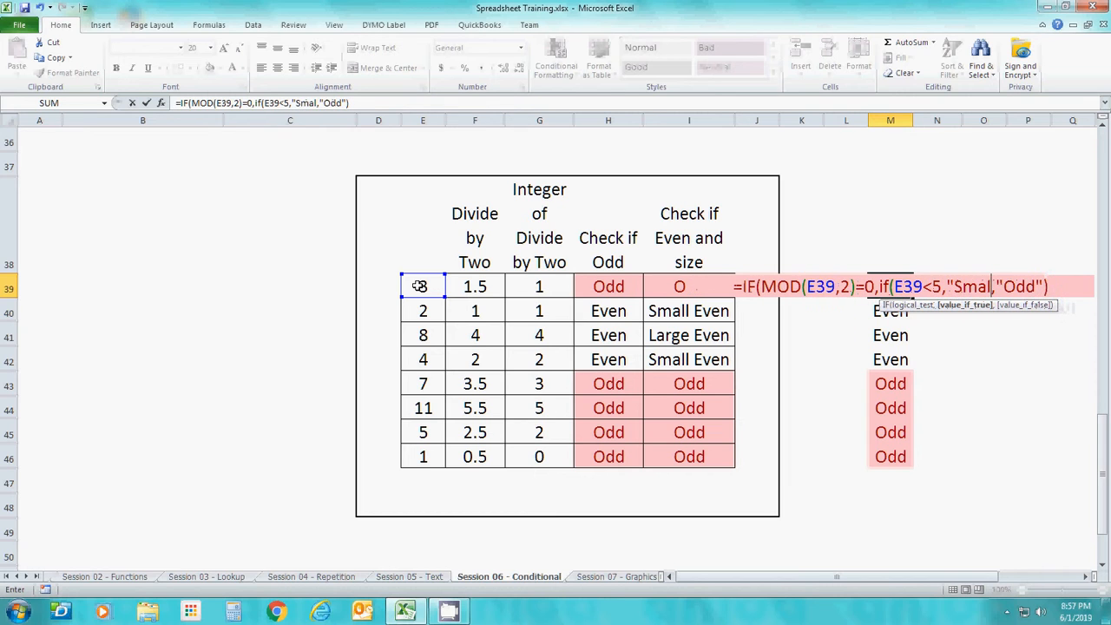
pyautogui.write('l"')
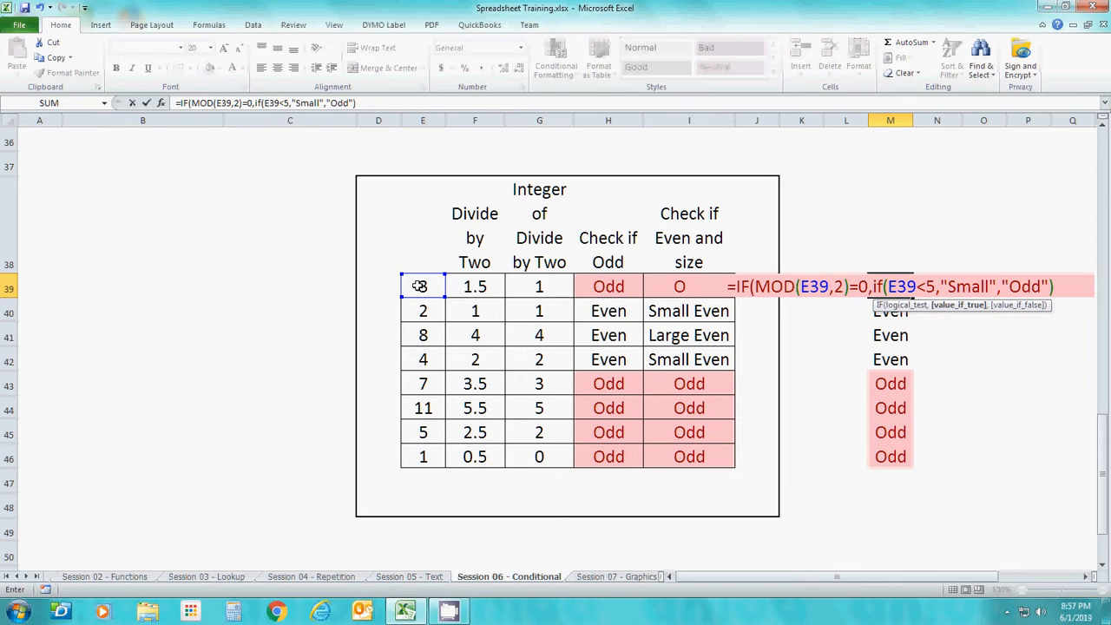
pyautogui.write(',"')
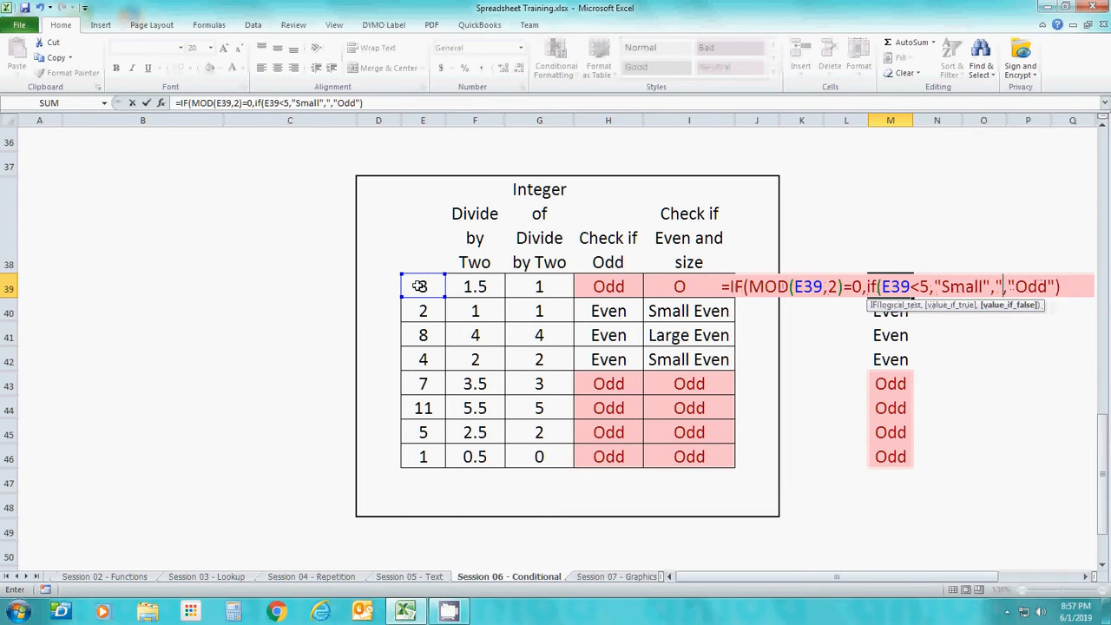
pyautogui.write('Large"')
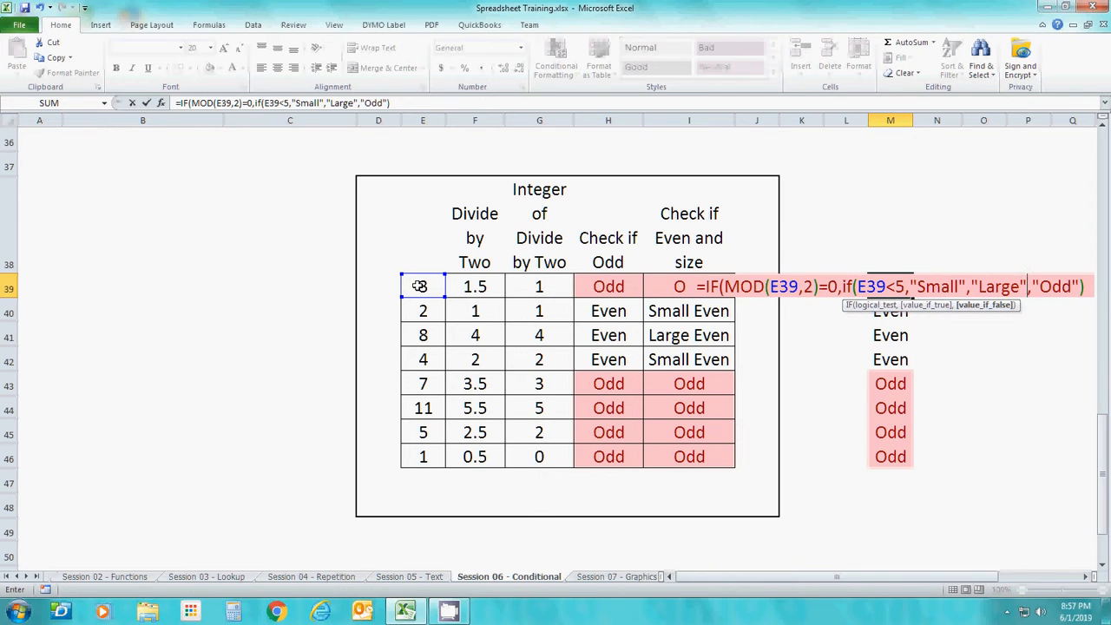
pyautogui.write(')')
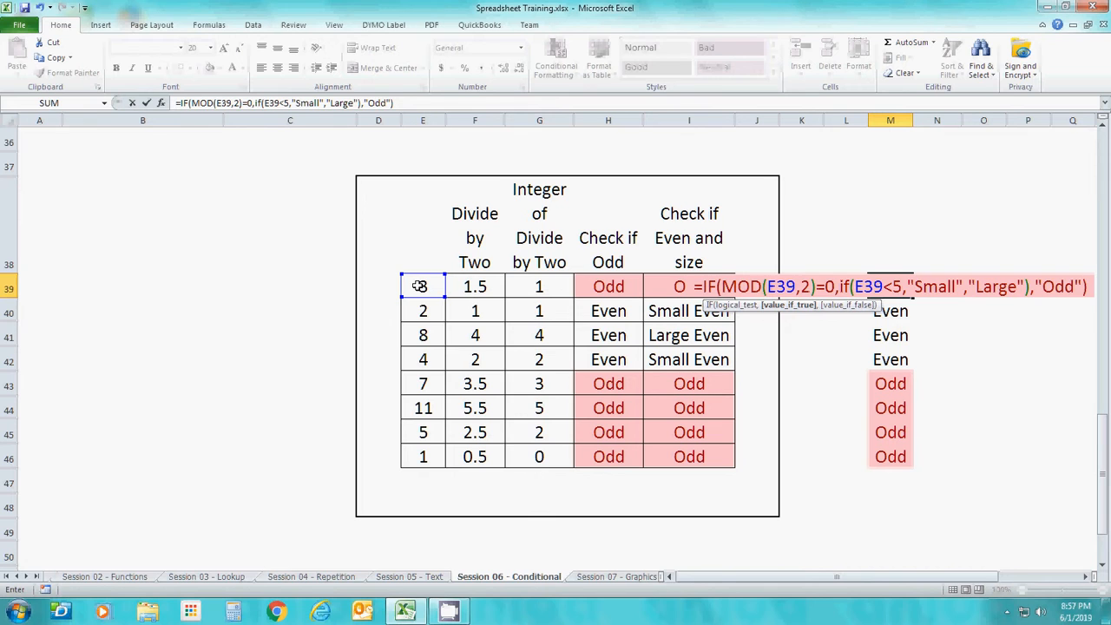
pyautogui.press('Return')
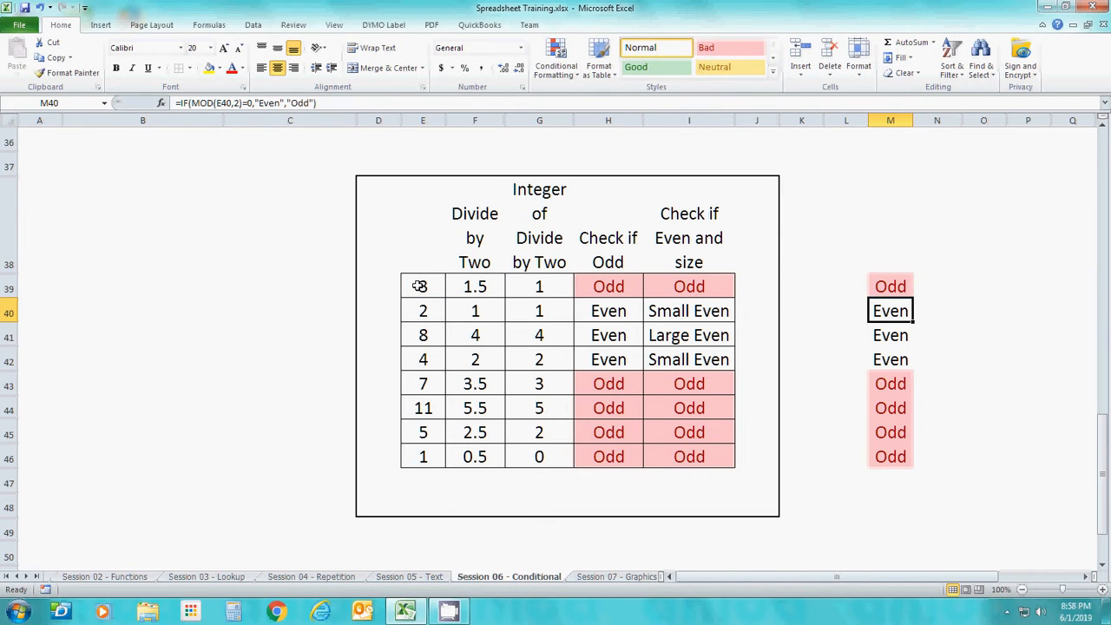
# Step: Fill M39's nested IF formula down through M46
pyautogui.press('Up')
pyautogui.hotkey('shift', 'Down')
pyautogui.hotkey('shift', 'Down')
pyautogui.hotkey('shift', 'Down')
pyautogui.hotkey('shift', 'Down')
pyautogui.hotkey('shift', 'Down')
pyautogui.hotkey('shift', 'Down')
pyautogui.hotkey('shift', 'Down')
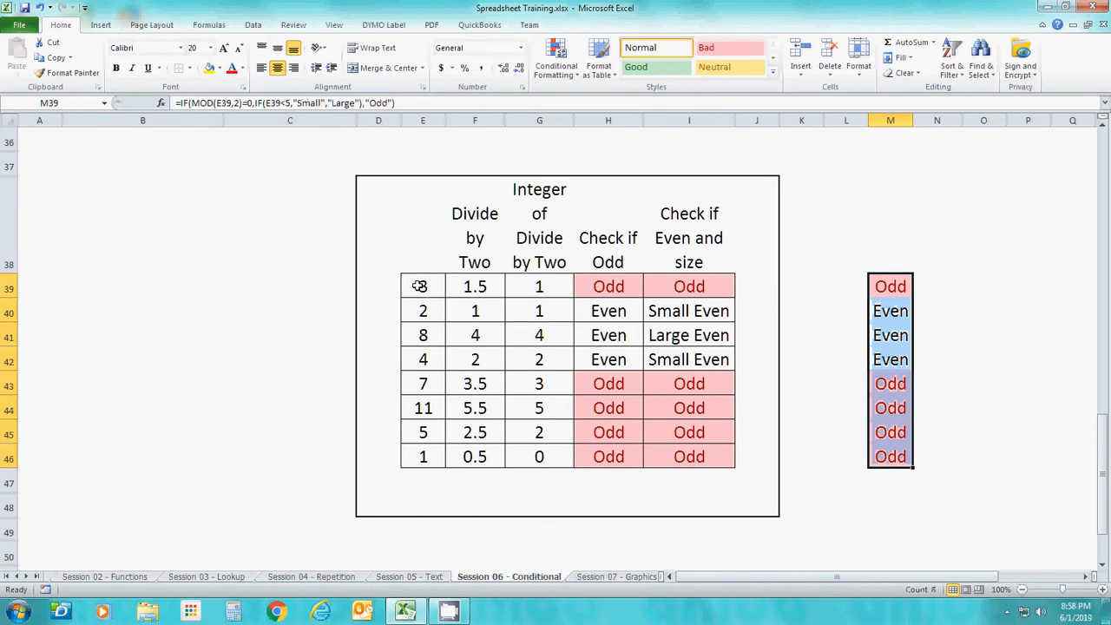
pyautogui.click(901, 57)
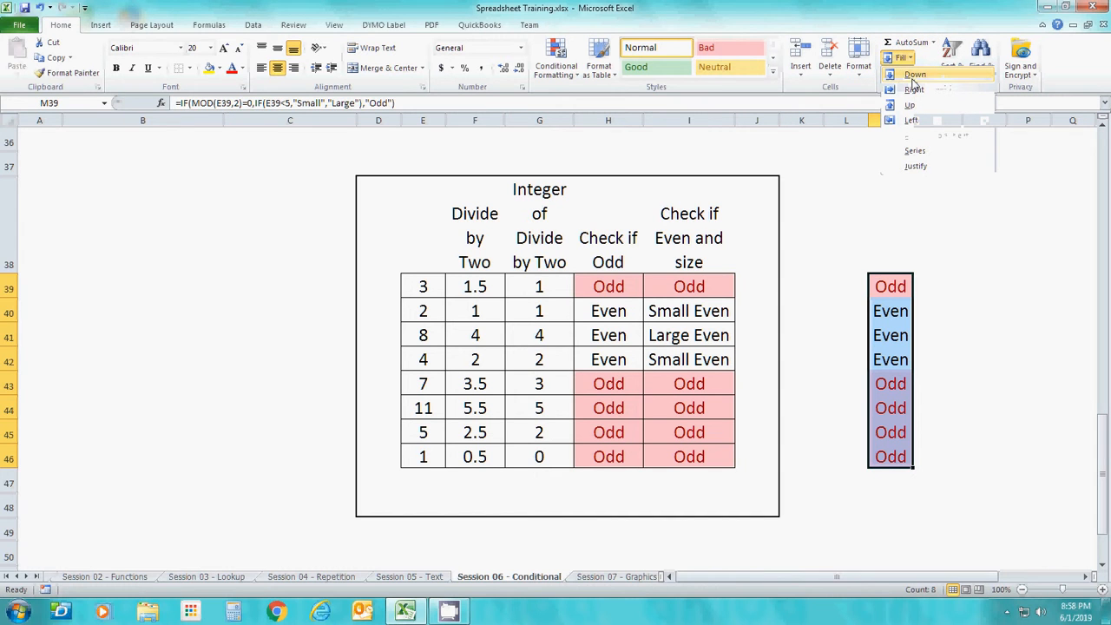
pyautogui.click(915, 74)
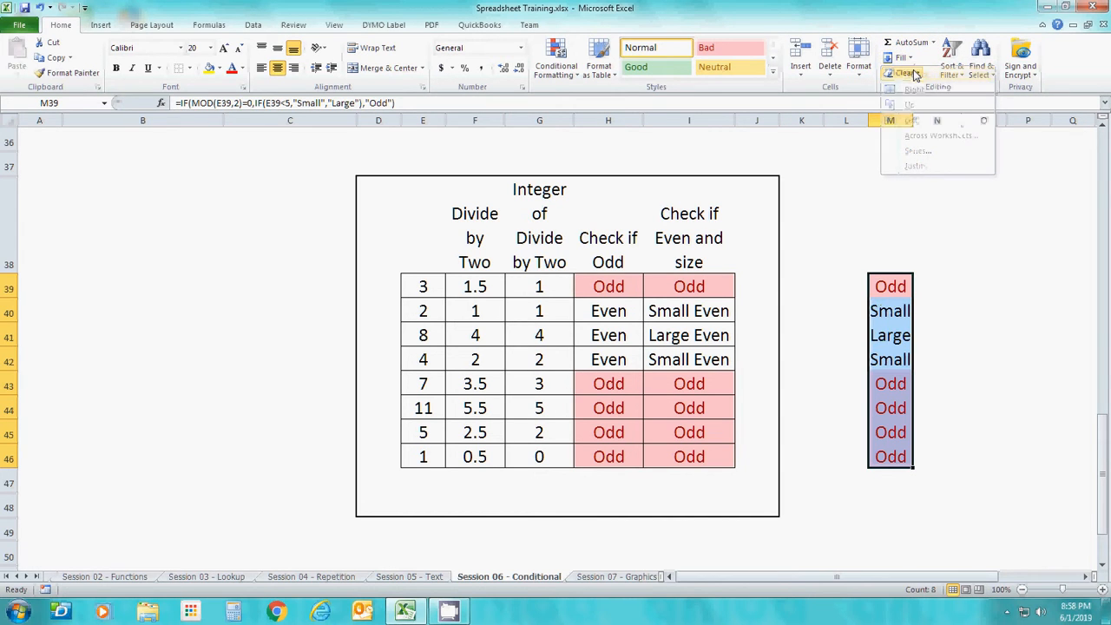
# Step: Widen column M slightly so its labels have more room
pyautogui.click(937, 335)
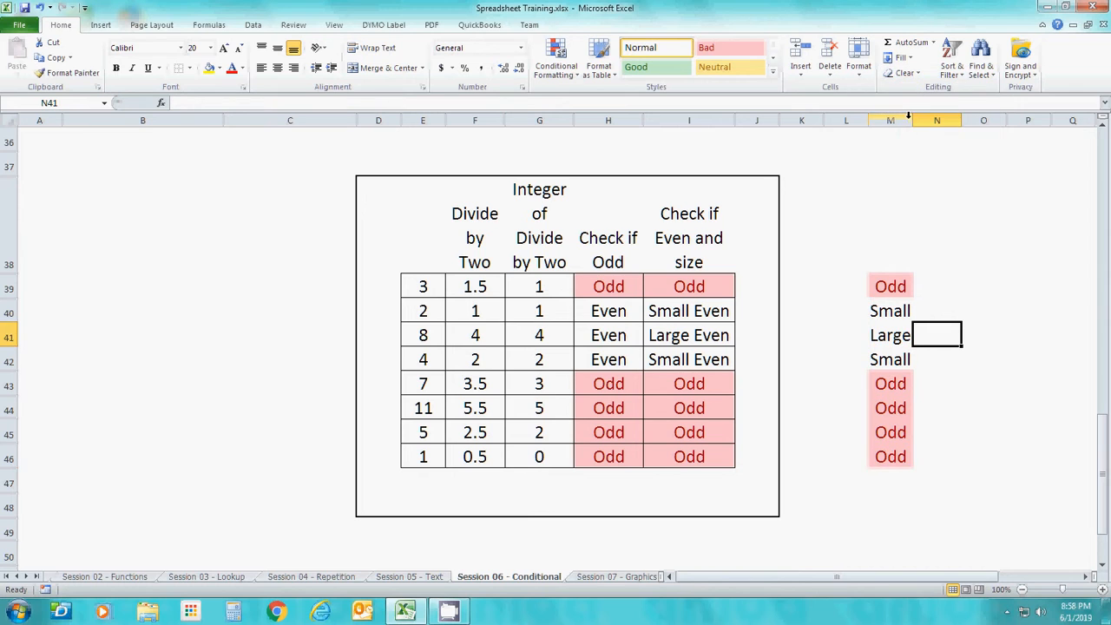
pyautogui.moveTo(913, 119); pyautogui.dragTo(938, 126)
pyautogui.click(903, 329)
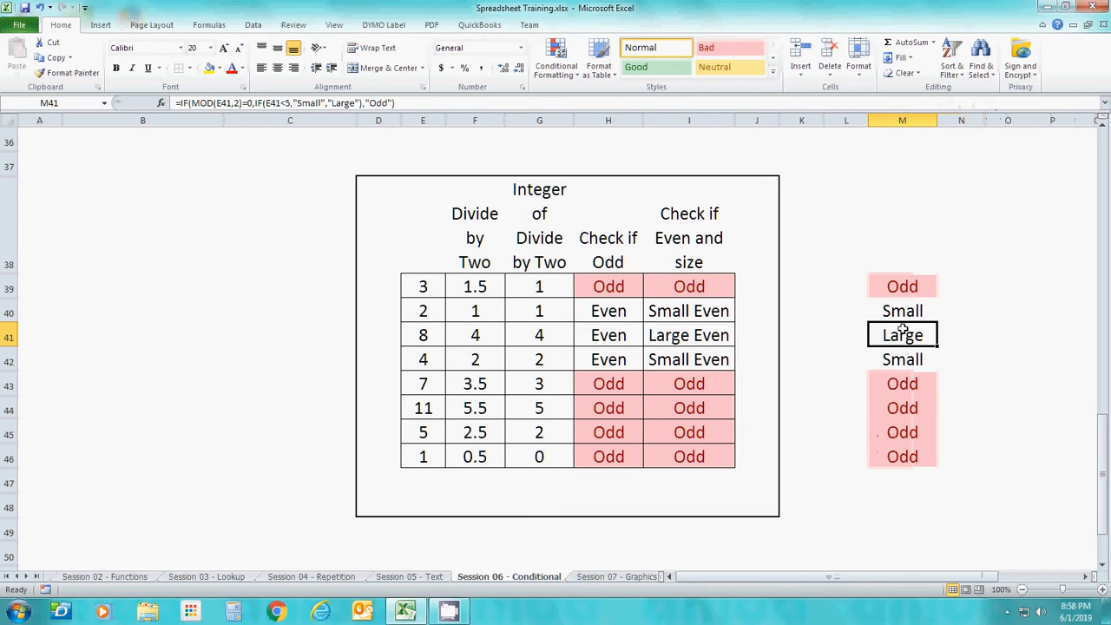
pyautogui.click(903, 314)
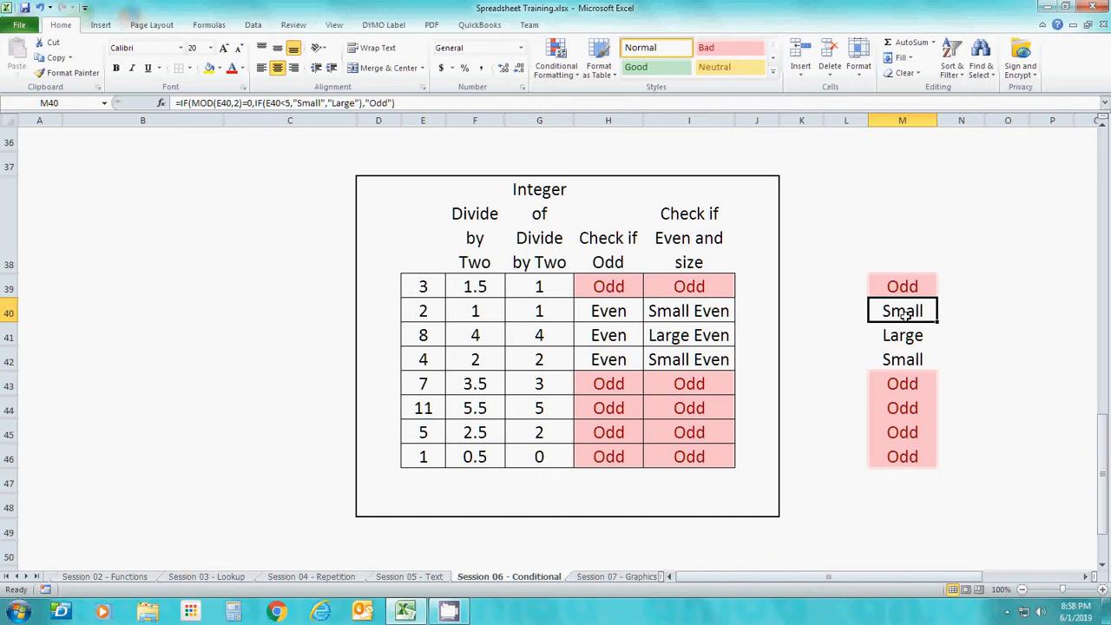
pyautogui.press('Left')
pyautogui.press('Left')
pyautogui.press('Left')
pyautogui.press('Left')
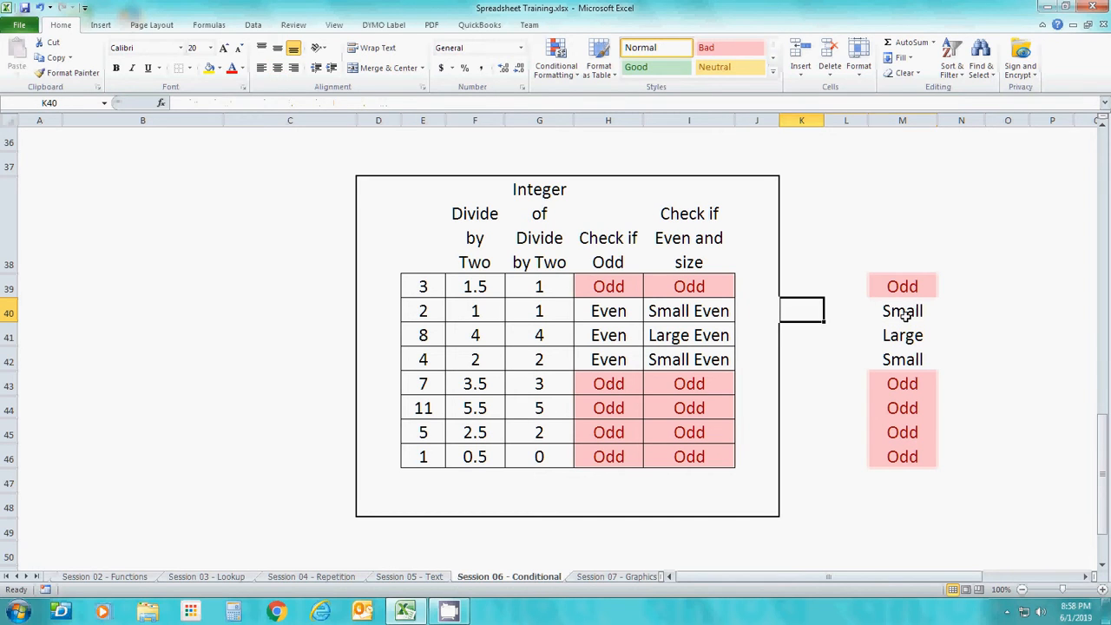
pyautogui.press('Down')
pyautogui.press('Down')
pyautogui.press('Up')
pyautogui.press('Right')
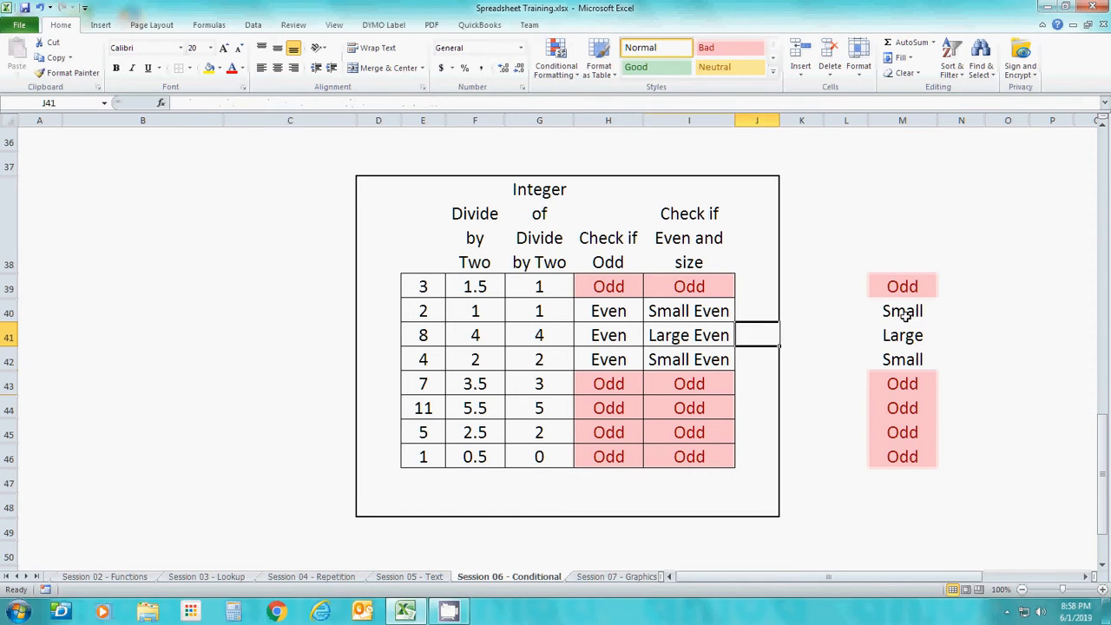
pyautogui.press('Right')
pyautogui.press('Right')
pyautogui.press('Right')
pyautogui.press('Up')
pyautogui.press('Up')
pyautogui.press('Up')
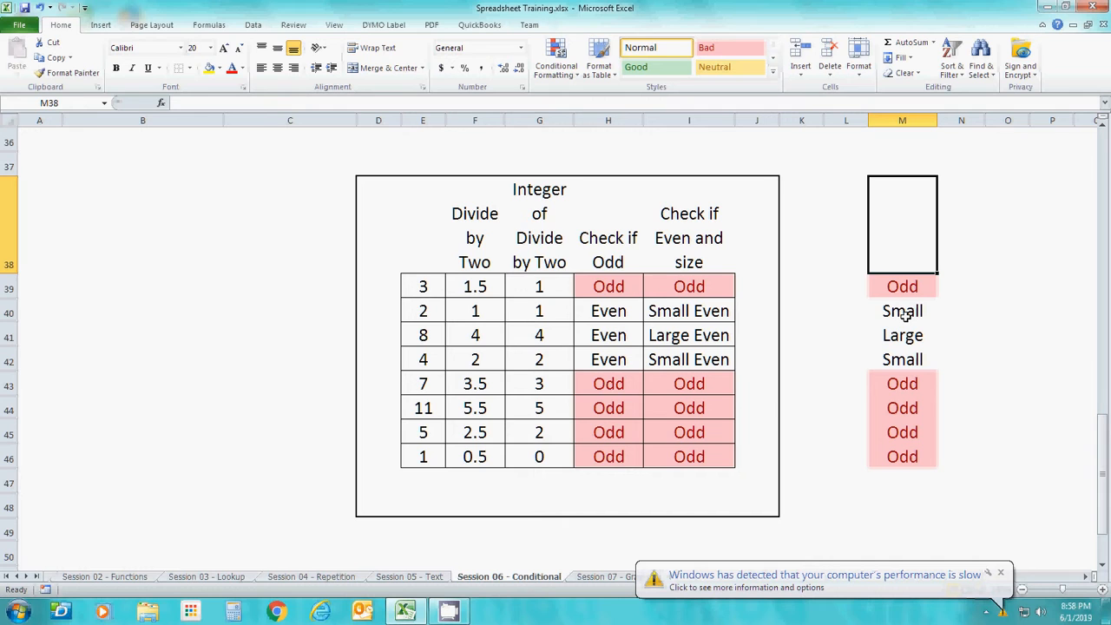
# Step: Enter =IF(M39="Odd","Y","") in N39 to flag odd numbers with Y and leave the rest blank
pyautogui.press('Down')
pyautogui.press('Down')
pyautogui.press('Up')
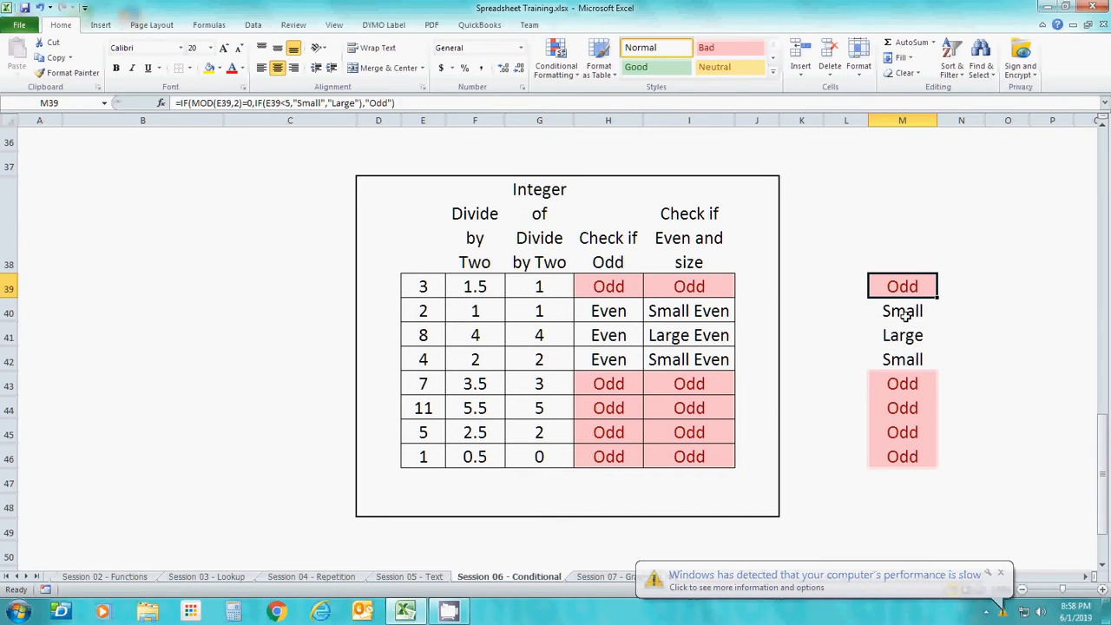
pyautogui.press('Right')
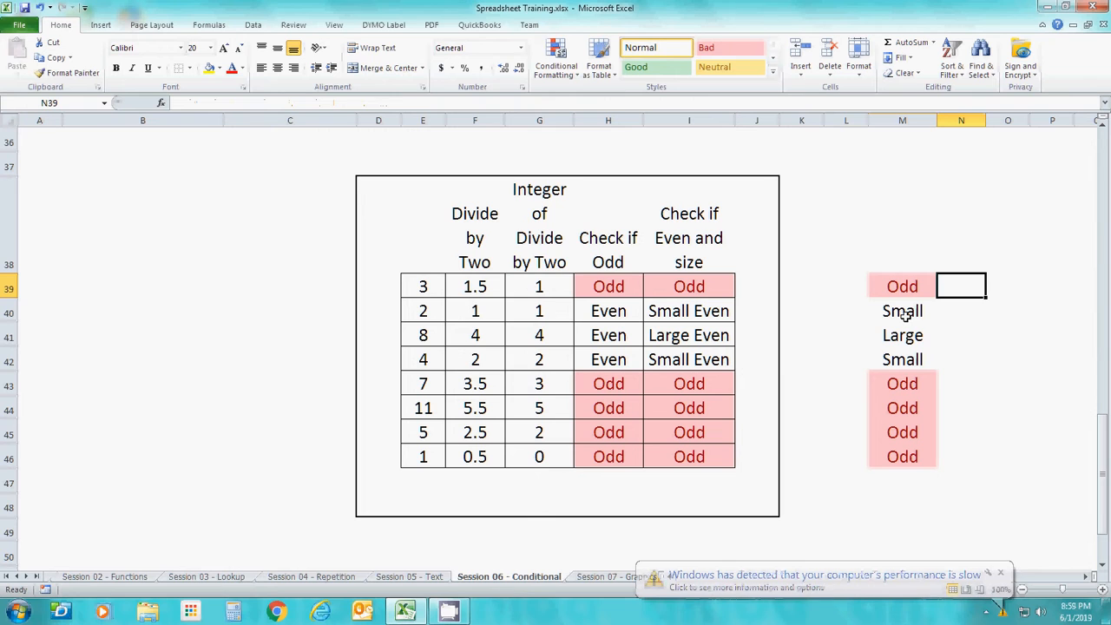
pyautogui.write('=')
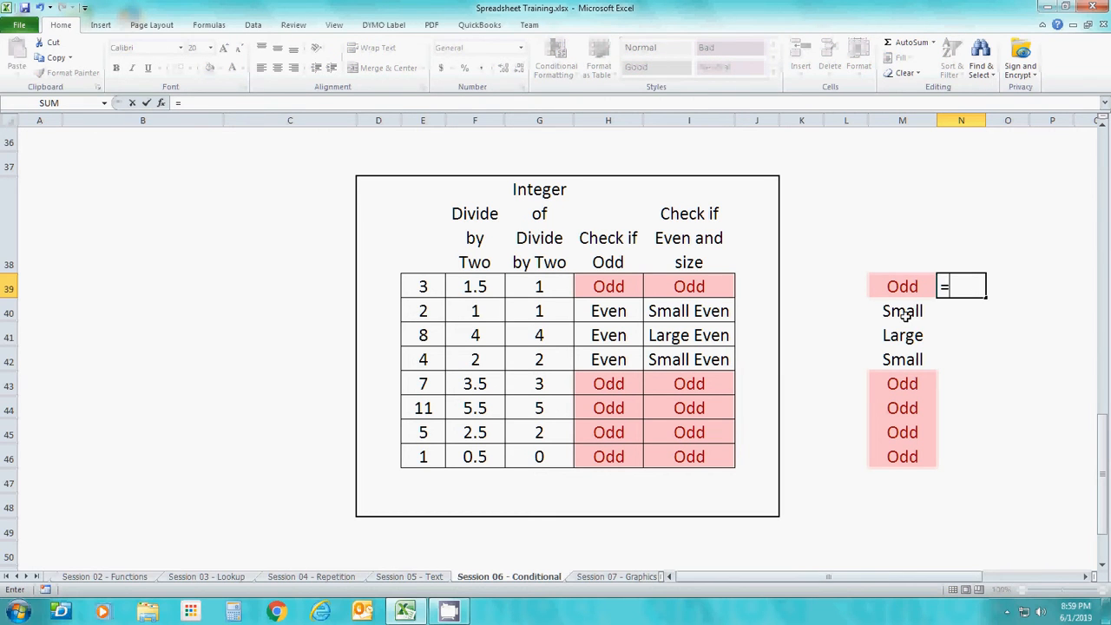
pyautogui.write('if(')
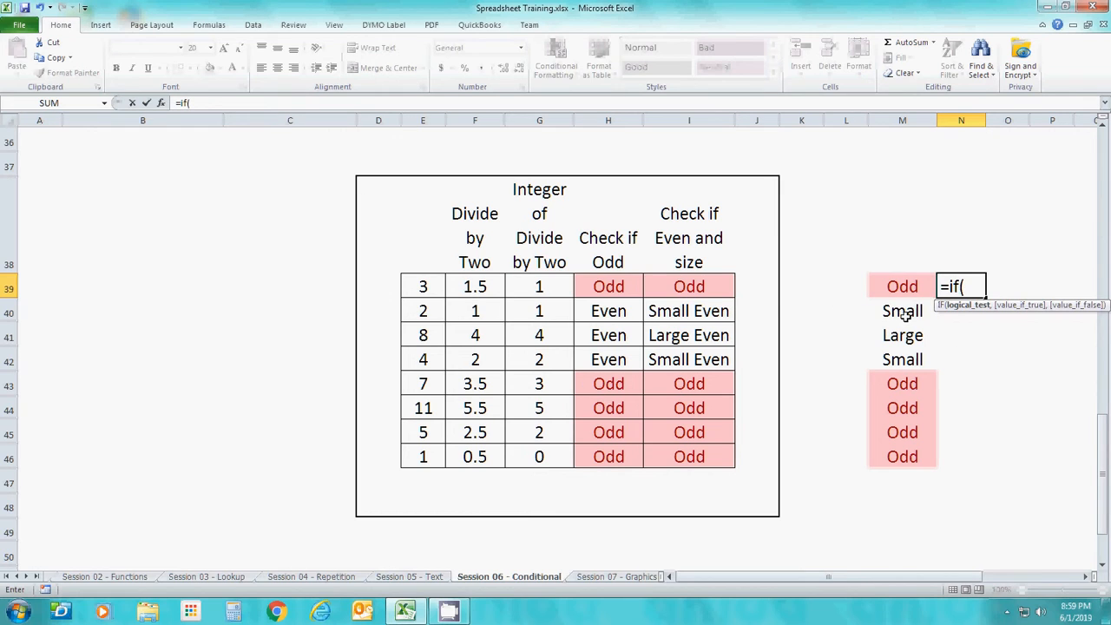
pyautogui.press('Left')
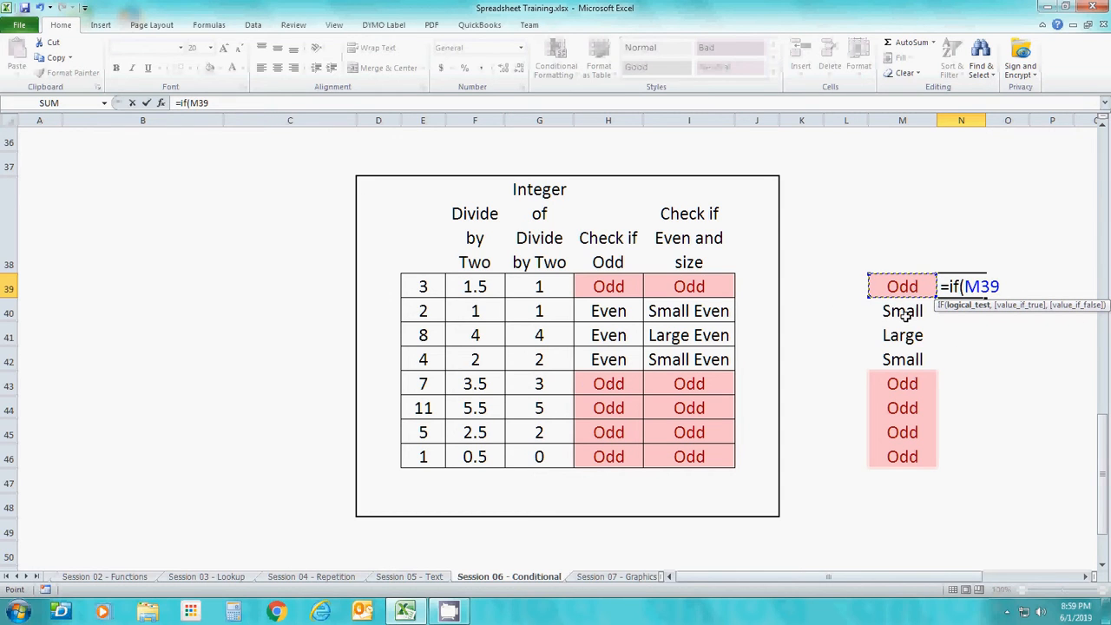
pyautogui.write('="Odd","Y')
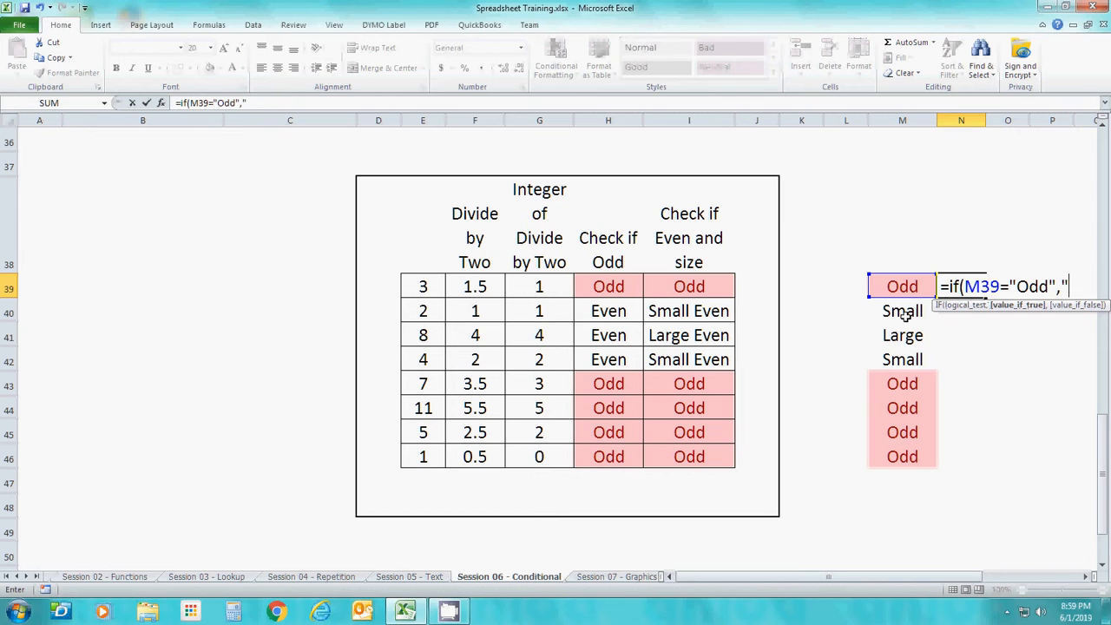
pyautogui.write('",')
pyautogui.write('"")')
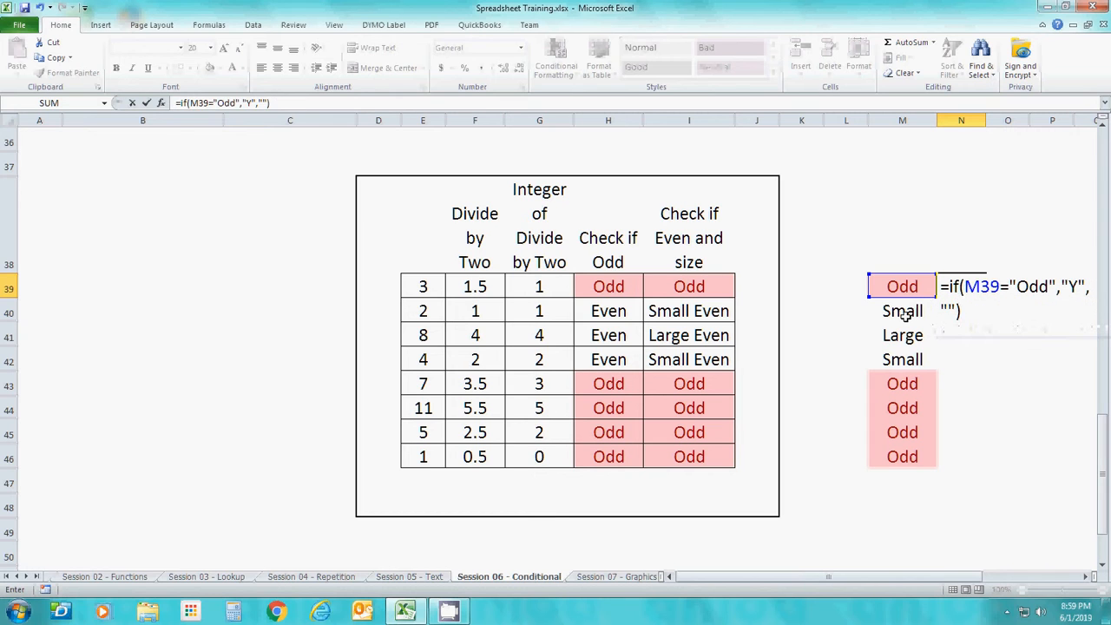
pyautogui.press('Return')
# Step: Fill the Y-or-blank flag formula from N39 down through N46
pyautogui.press('Right')
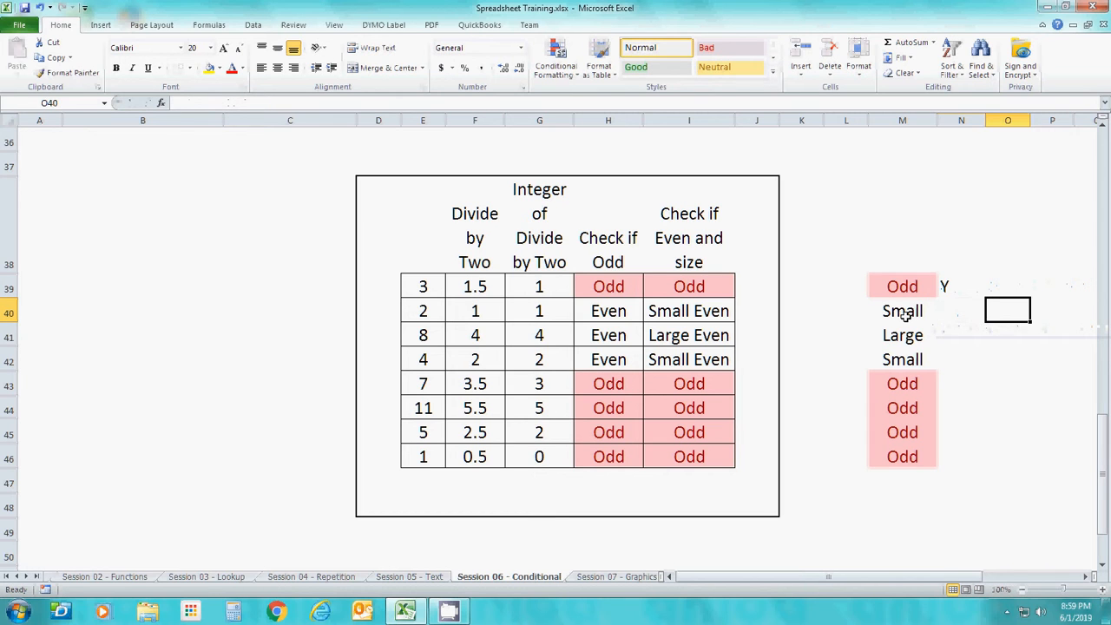
pyautogui.press('Up')
pyautogui.press('Left')
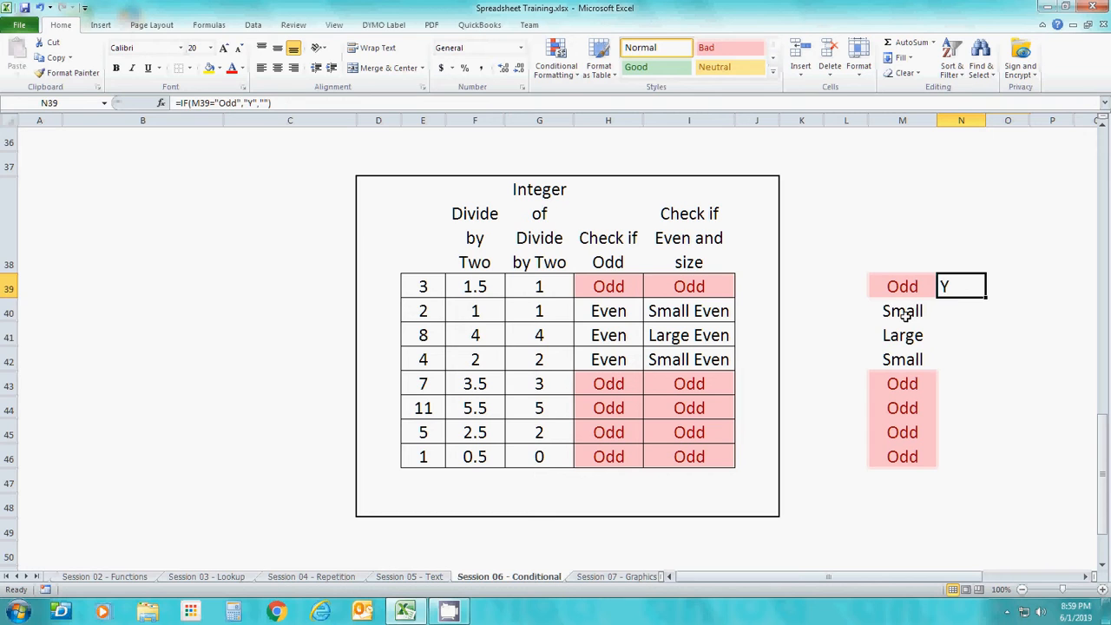
pyautogui.hotkey('shift', 'Down')
pyautogui.hotkey('shift', 'Down')
pyautogui.hotkey('shift', 'Down')
pyautogui.hotkey('shift', 'Down')
pyautogui.hotkey('shift', 'Down')
pyautogui.hotkey('shift', 'Down')
pyautogui.hotkey('shift', 'Down')
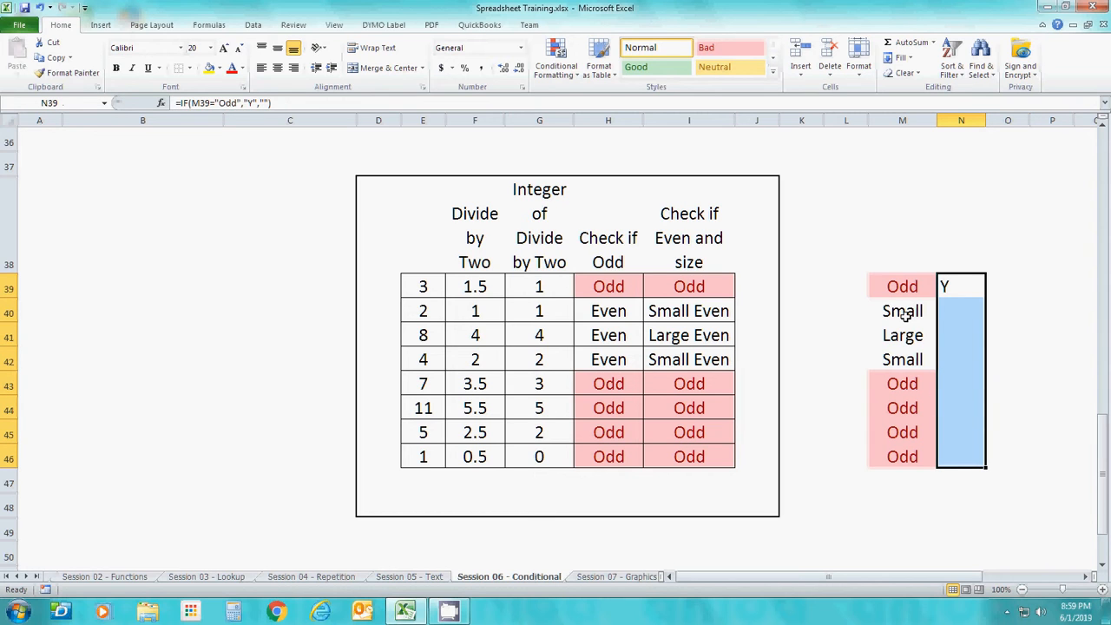
pyautogui.click(901, 57)
pyautogui.click(916, 75)
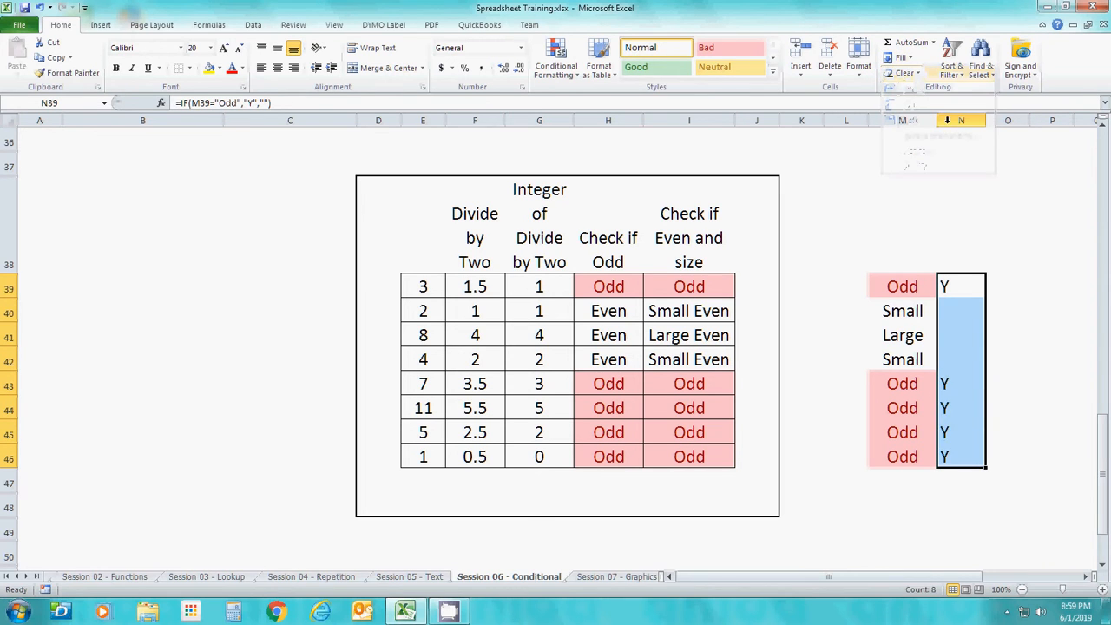
# Step: Widen column N slightly and centre its contents horizontally
pyautogui.click(1014, 215)
pyautogui.moveTo(985, 120); pyautogui.dragTo(992, 120)
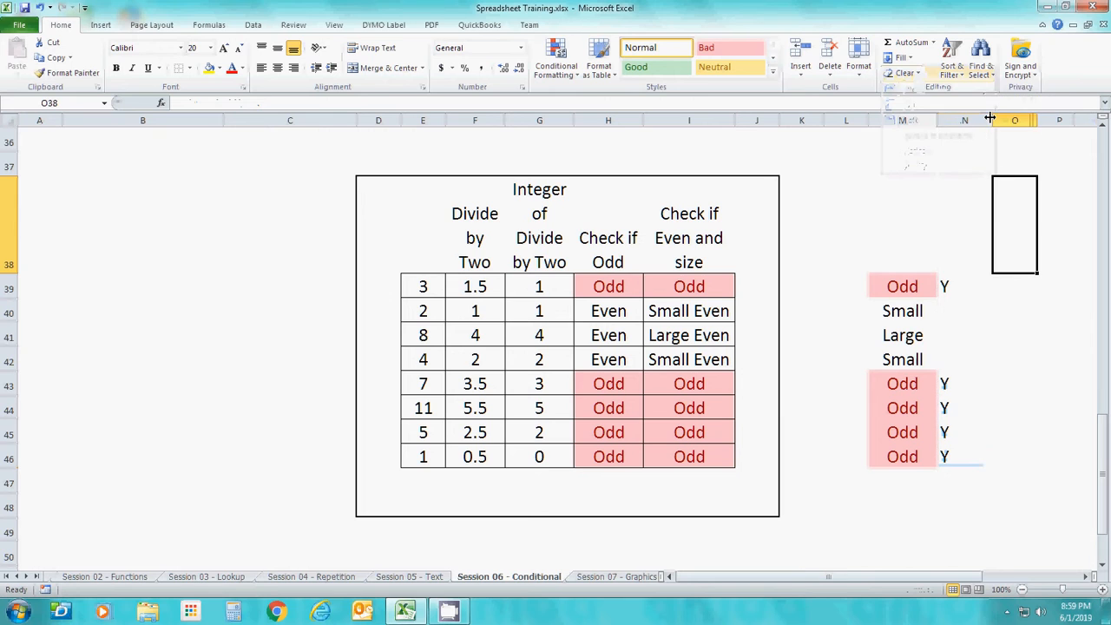
pyautogui.click(964, 120)
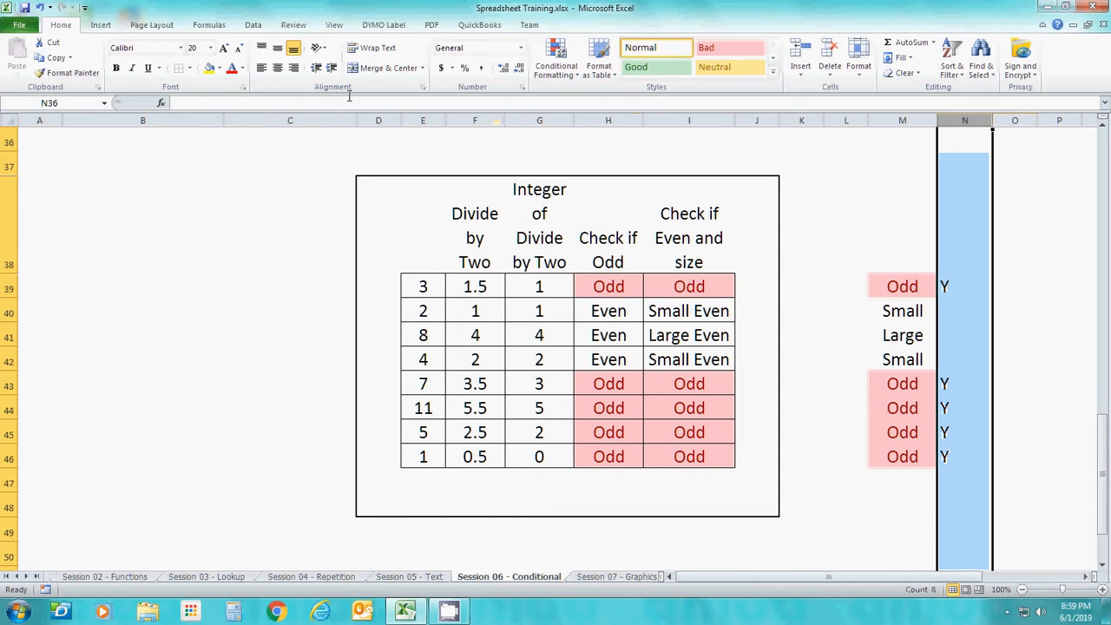
pyautogui.click(276, 72)
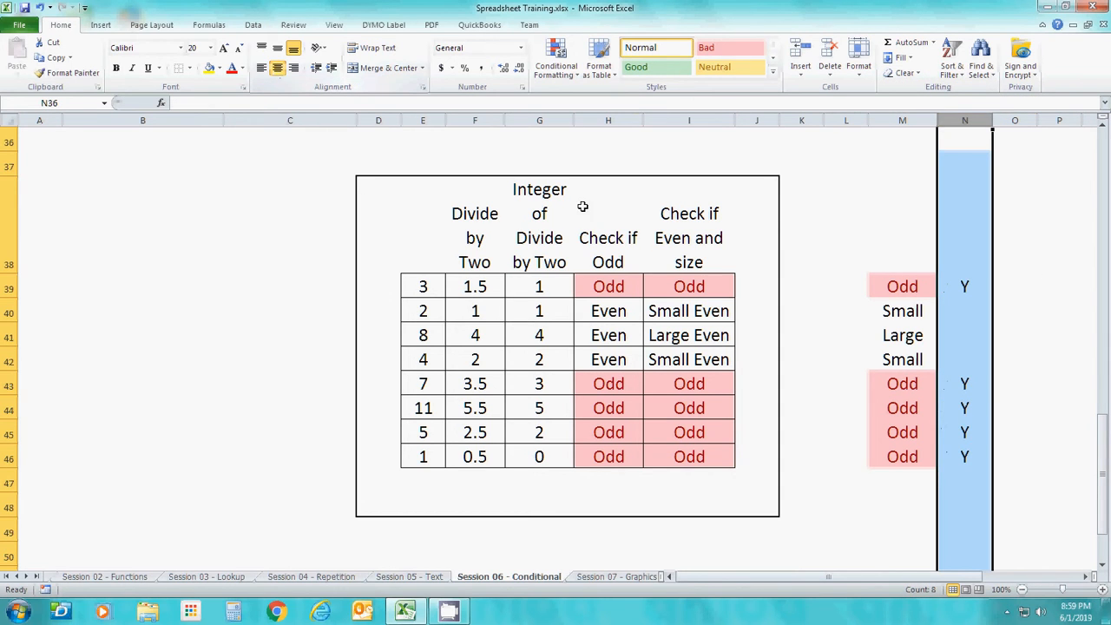
# Step: Examine the flag formulas in N39:N43, including those behind blank-looking cells, and the related cells along row 43
pyautogui.click(967, 362)
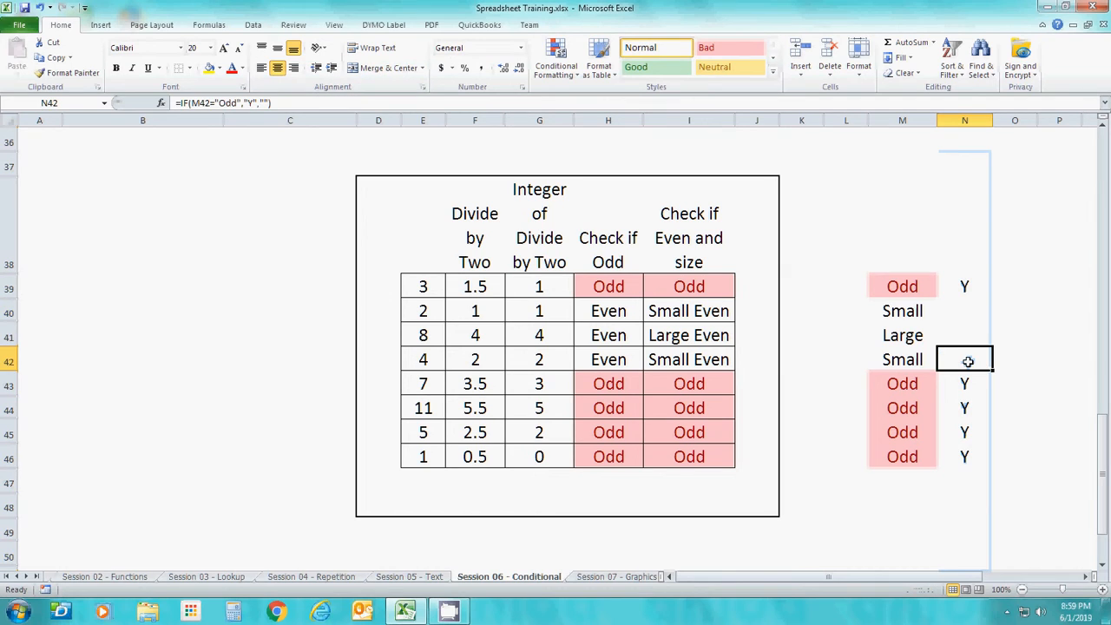
pyautogui.press('Up')
pyautogui.press('Up')
pyautogui.press('Up')
pyautogui.press('Down')
pyautogui.press('Down')
pyautogui.press('Down')
pyautogui.press('Down')
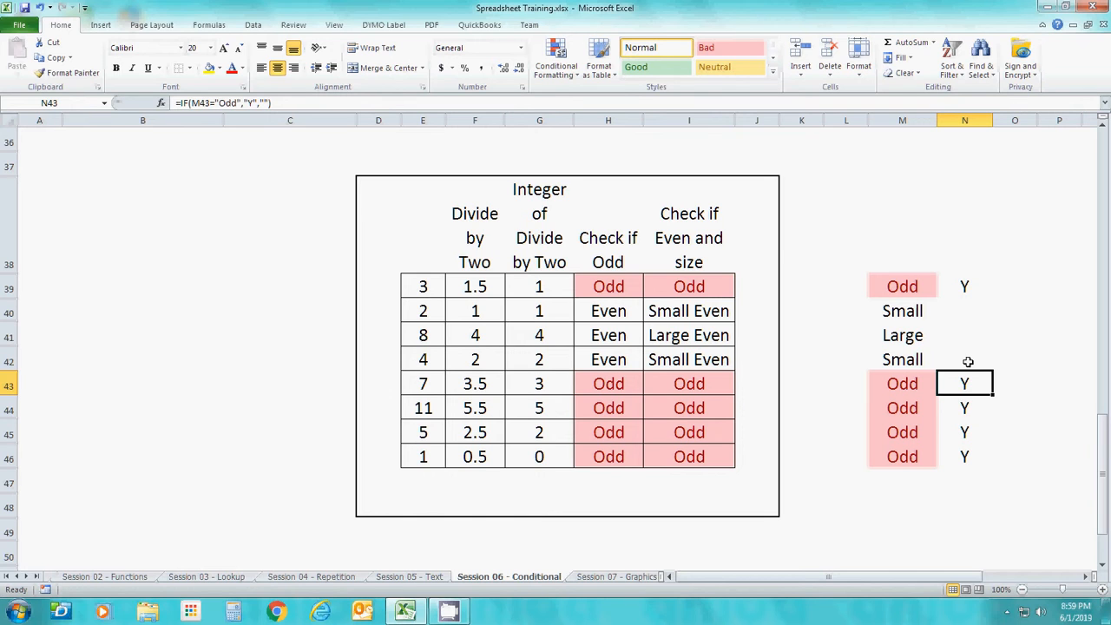
pyautogui.press('Left')
pyautogui.press('Left')
pyautogui.press('Left')
pyautogui.press('Left')
pyautogui.press('Left')
pyautogui.press('Left')
pyautogui.press('Left')
pyautogui.press('Left')
pyautogui.press('Left')
pyautogui.press('Left')
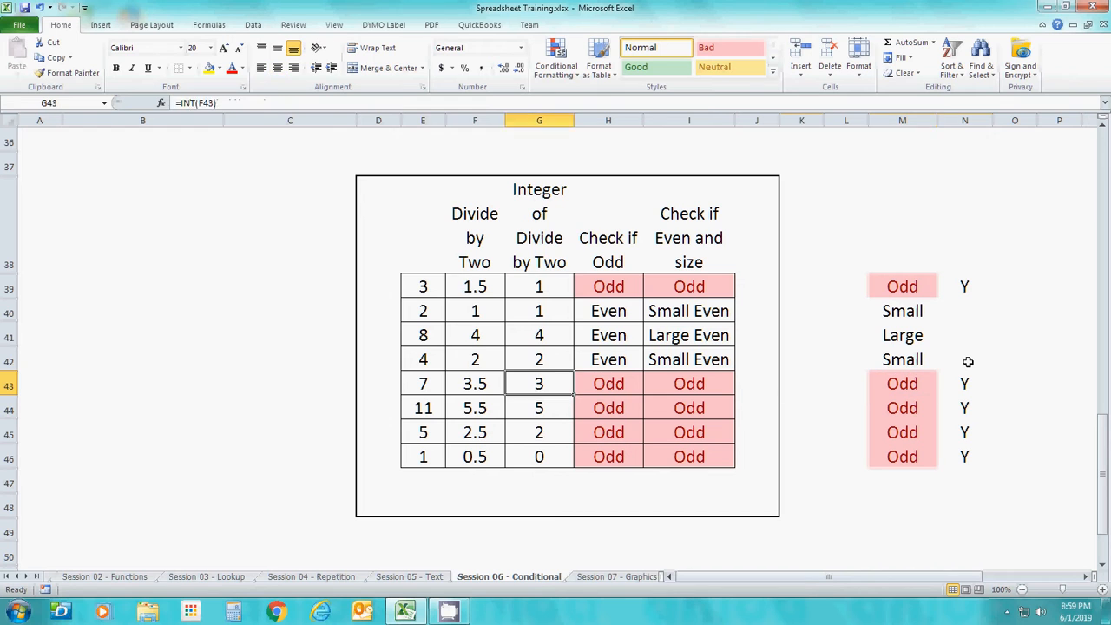
# Step: Replace the first four test numbers in E39:E42 with 1, 4, 5 and 8
pyautogui.press('Up')
pyautogui.press('Up')
pyautogui.press('Up')
pyautogui.press('Up')
pyautogui.press('Right')
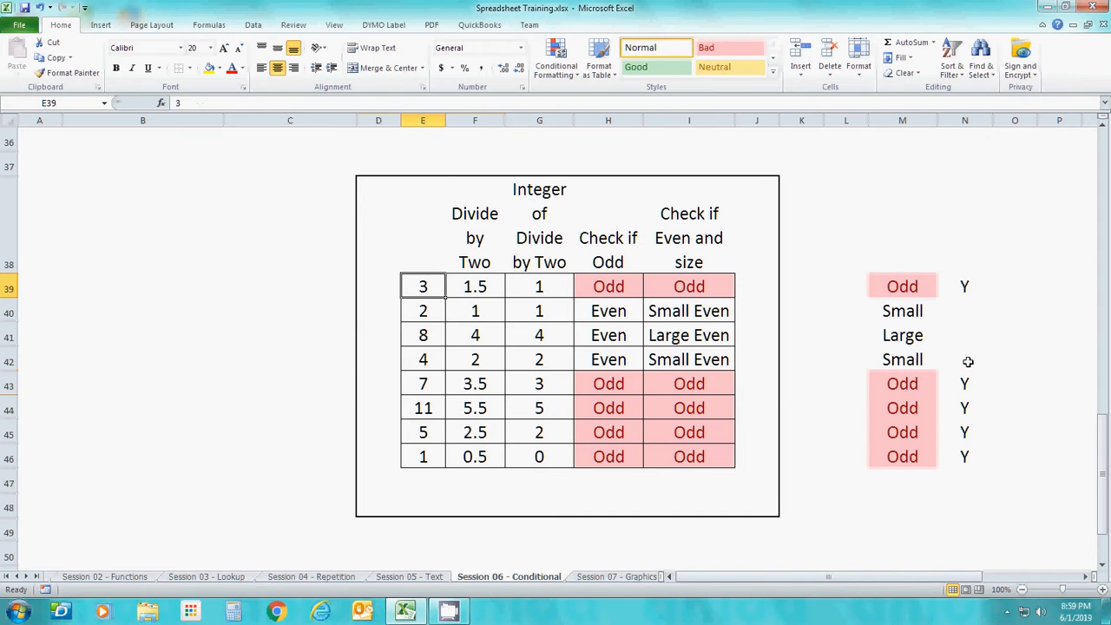
pyautogui.write('1')
pyautogui.press('Return')
pyautogui.write('4')
pyautogui.press('Return')
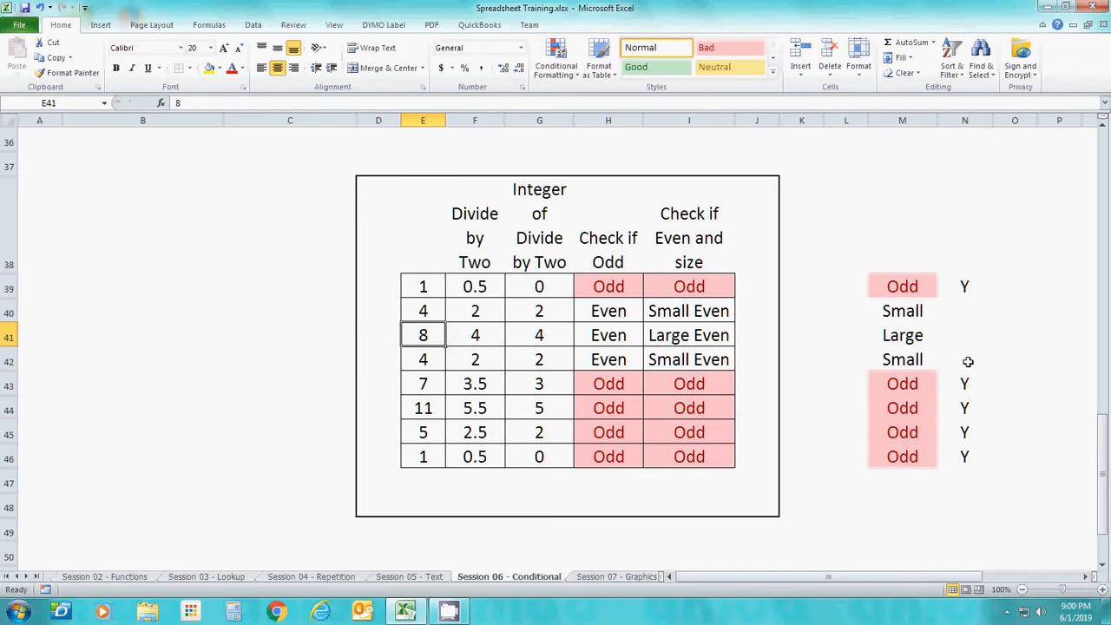
pyautogui.write('5')
pyautogui.press('Return')
pyautogui.write('8')
pyautogui.press('Return')
# Step: Replace the remaining test numbers in E43:E46 with 9, 0, 10 and 12
pyautogui.write('9')
pyautogui.press('Return')
pyautogui.write('0')
pyautogui.press('Return')
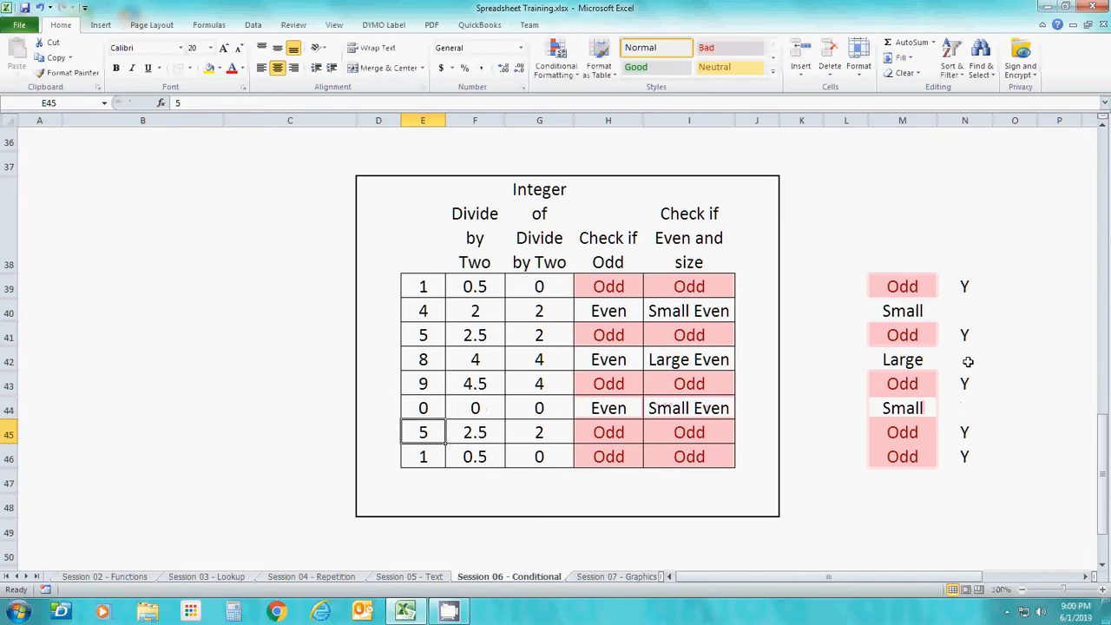
pyautogui.write('10')
pyautogui.press('Return')
pyautogui.write('12')
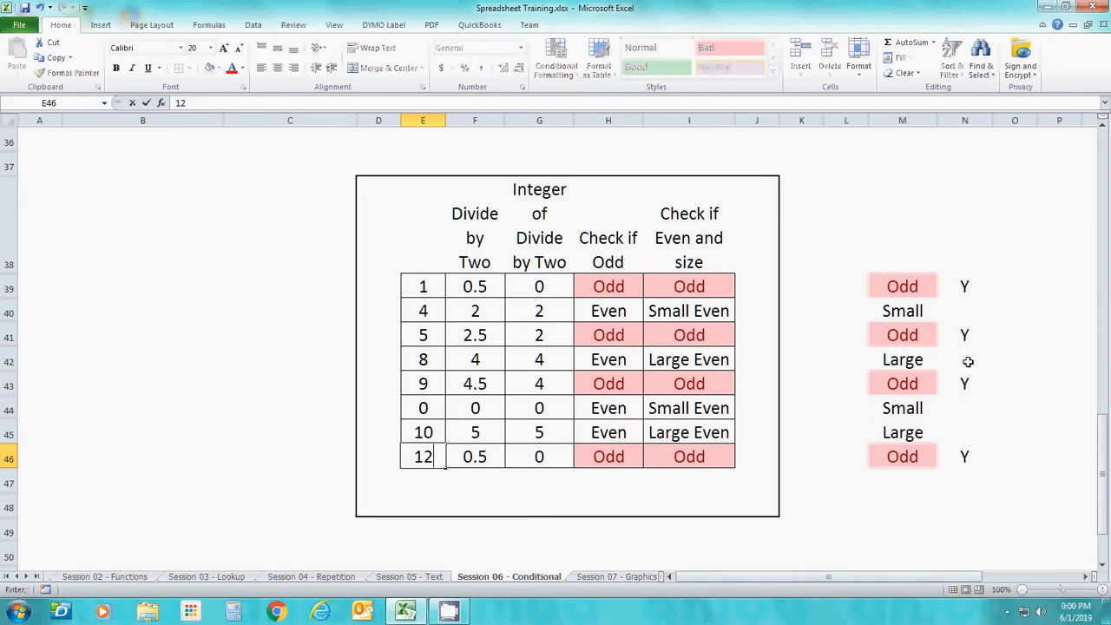
pyautogui.press('Return')
# Step: Examine the Small, Large or Odd classifications and their formulas in M39:M46 against the new numbers
pyautogui.click(894, 320)
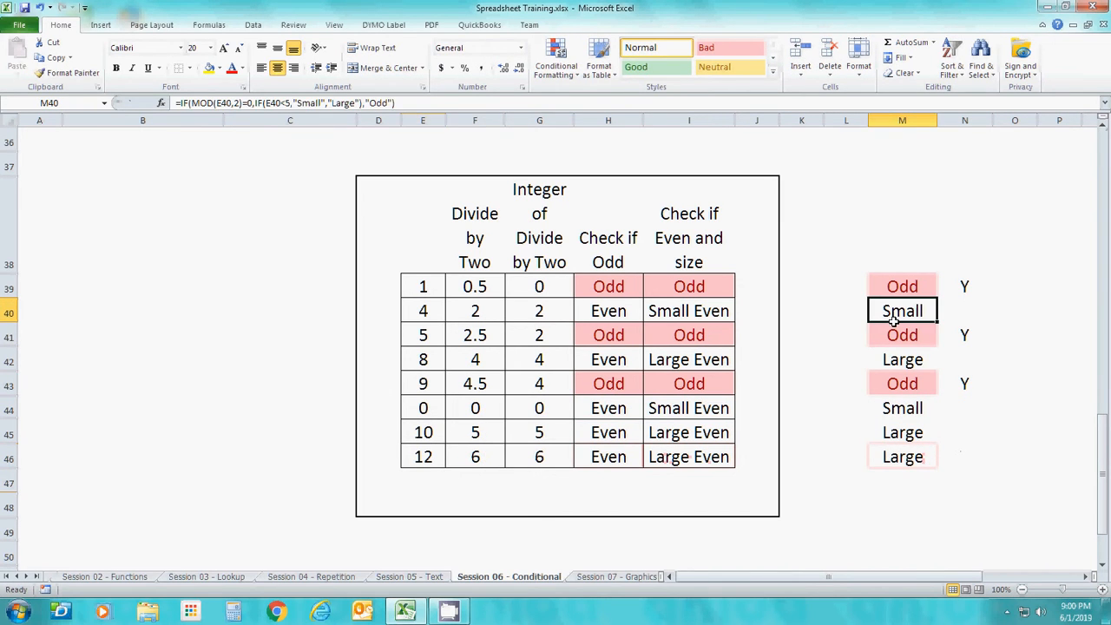
pyautogui.press('Up')
pyautogui.press('Down')
pyautogui.press('Down')
pyautogui.press('Down')
pyautogui.press('Down')
pyautogui.press('Down')
pyautogui.press('Down')
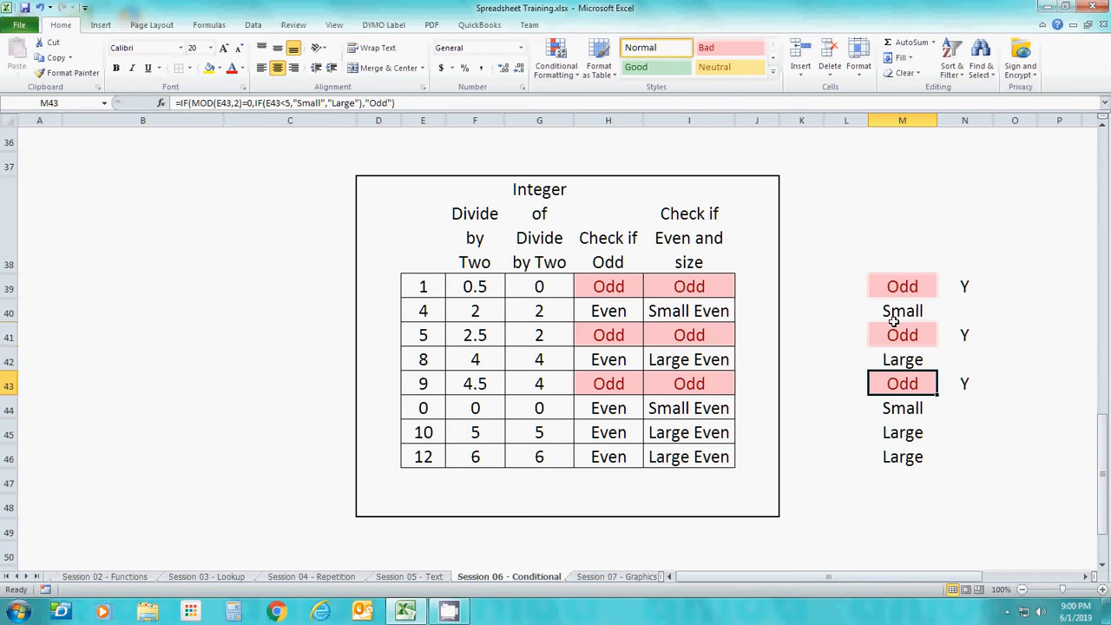
pyautogui.press('Down')
# Step: Check the Y flags and their formulas from N46 up to N39, including the blank-looking cells
pyautogui.press('Right')
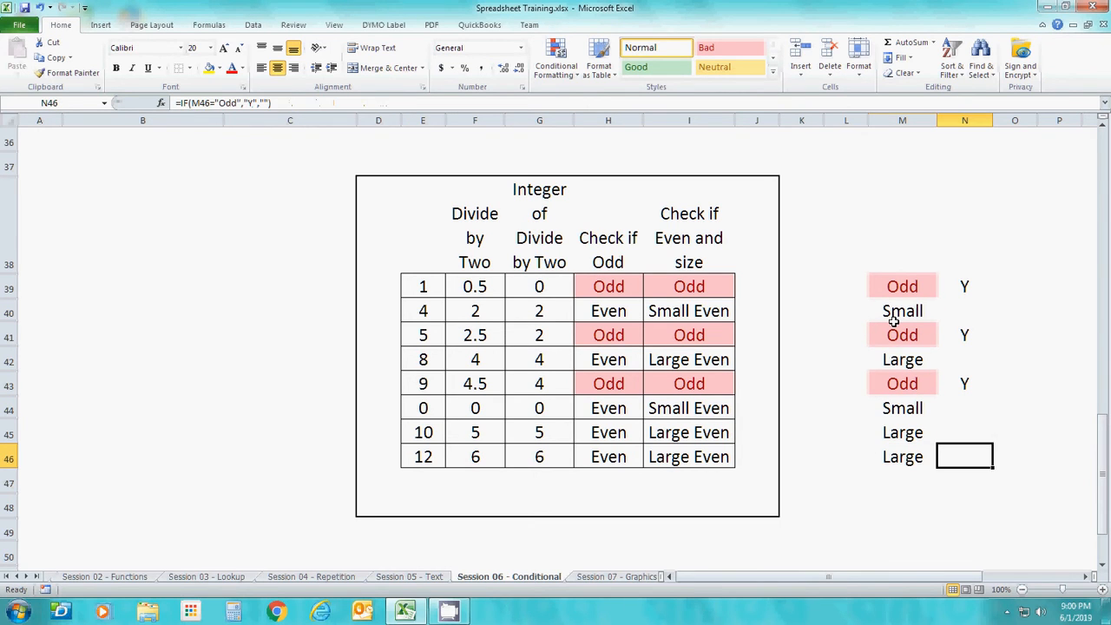
pyautogui.press('Up')
pyautogui.press('Up')
pyautogui.press('Up')
pyautogui.press('Up')
pyautogui.press('Up')
pyautogui.press('Up')
pyautogui.press('Up')
# Step: Review the classification cells M39:M43 again and look back along row 43 towards the original table
pyautogui.press('Left')
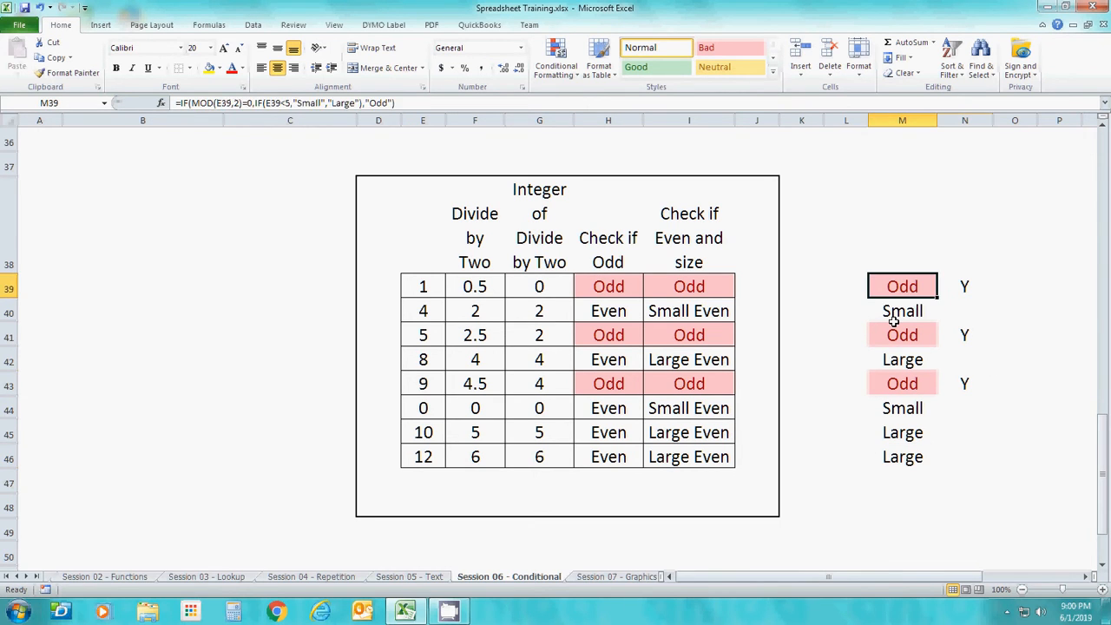
pyautogui.press('Down')
pyautogui.press('Down')
pyautogui.press('Down')
pyautogui.press('Down')
pyautogui.press('Left')
pyautogui.press('Left')
pyautogui.press('Left')
pyautogui.press('Left')
pyautogui.press('Left')
pyautogui.press('Left')
pyautogui.press('Left')
pyautogui.press('Left')
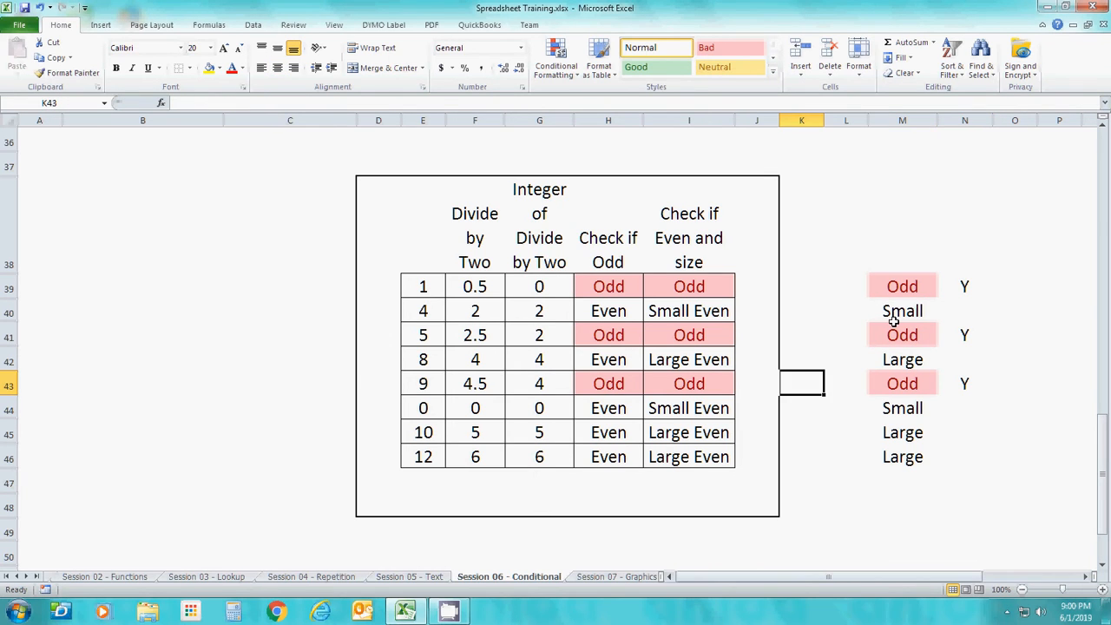